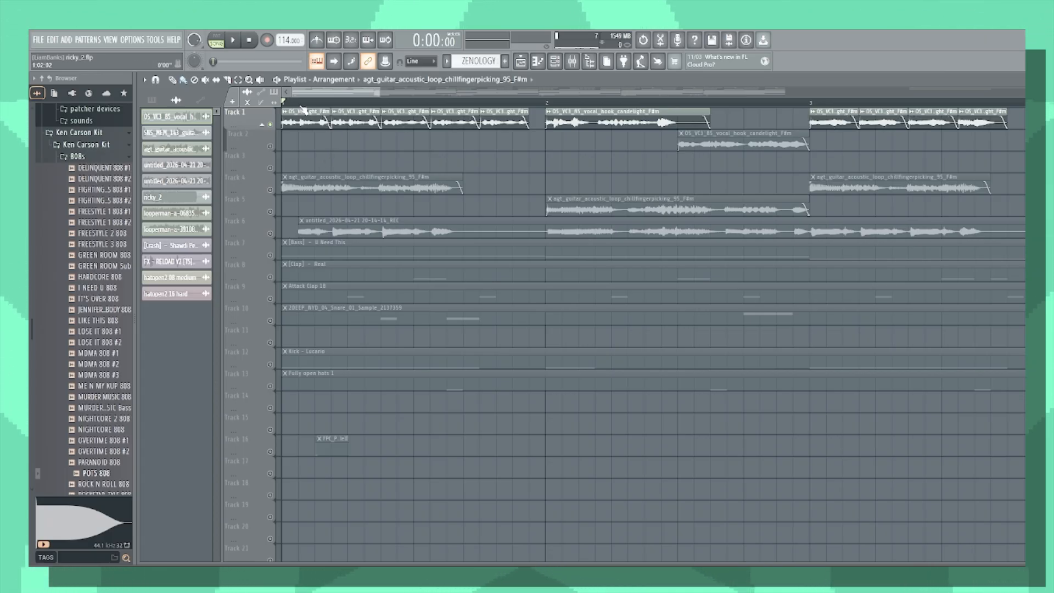
Play the full vocal hook sample on Track 1 from bar 31 to hear its original form
scroll(628, 188, down, 8)
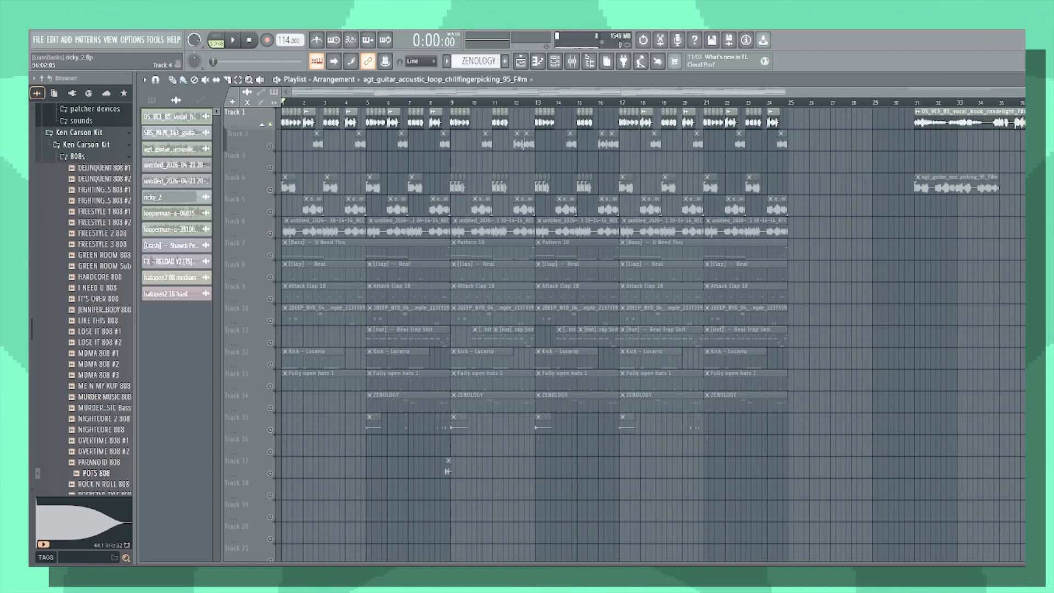
scroll(1023, 186, up, 3)
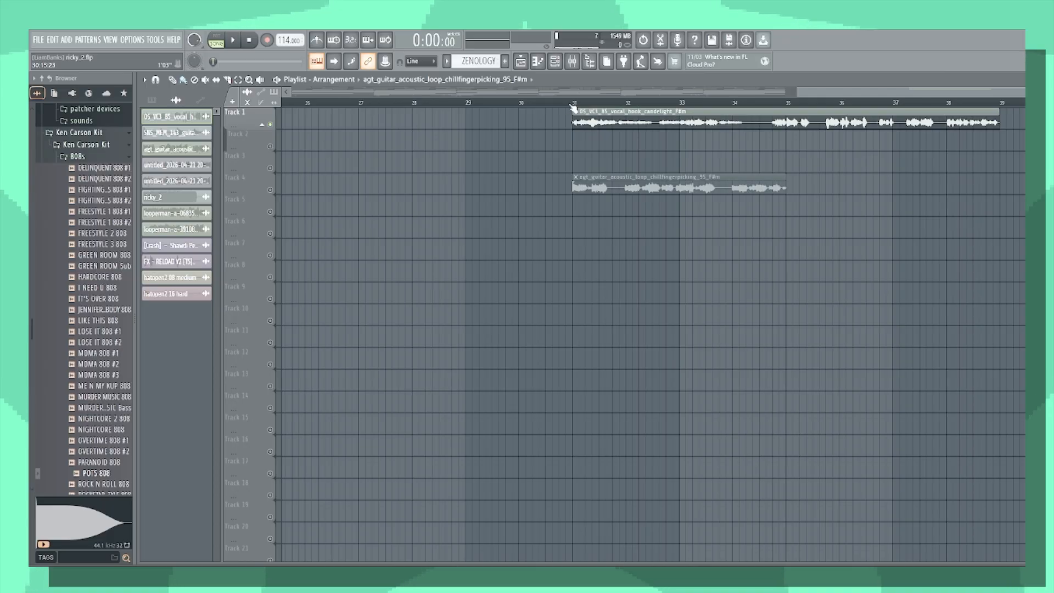
key(space)
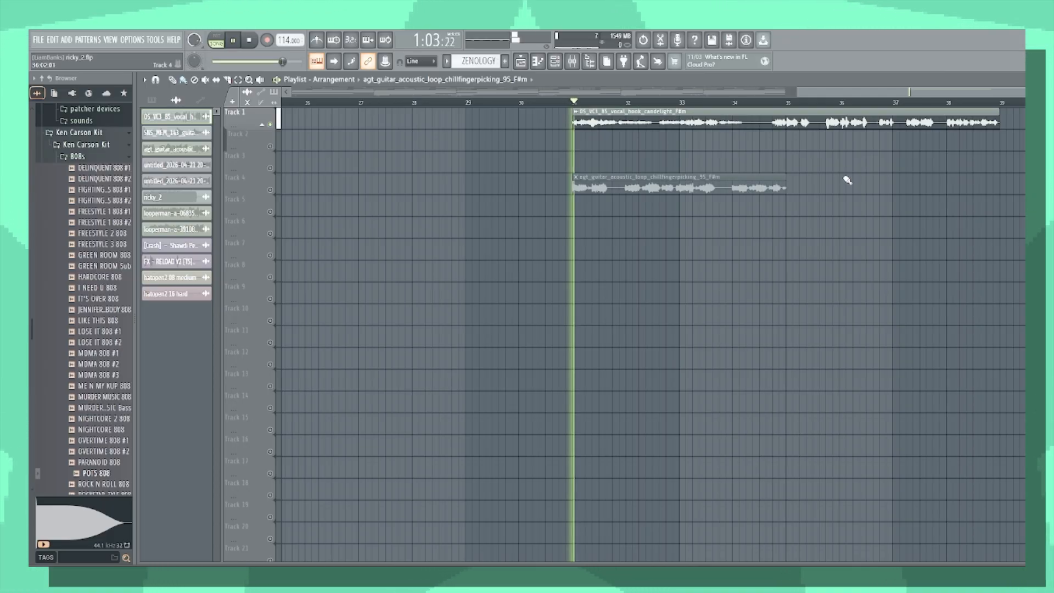
scroll(955, 191, down, 5)
scroll(1005, 189, up, 5)
scroll(300, 169, down, 1)
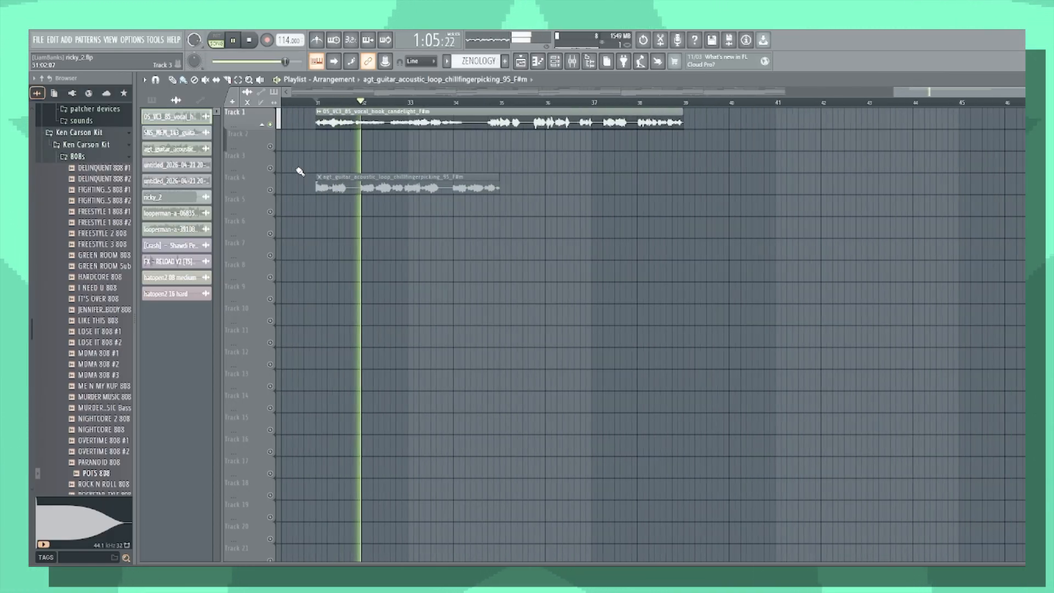
scroll(281, 169, up, 1)
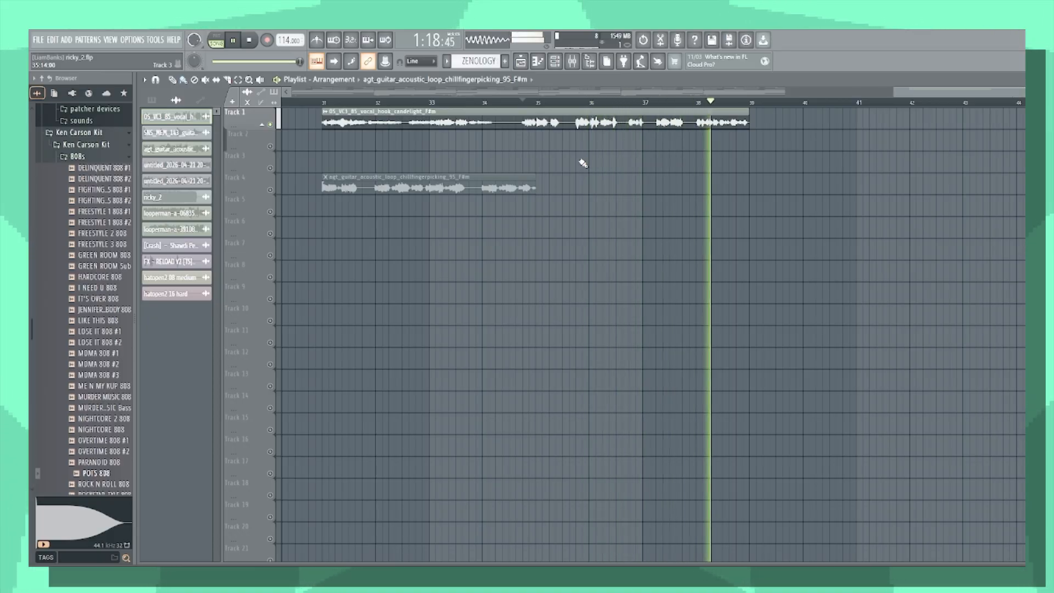
key(space)
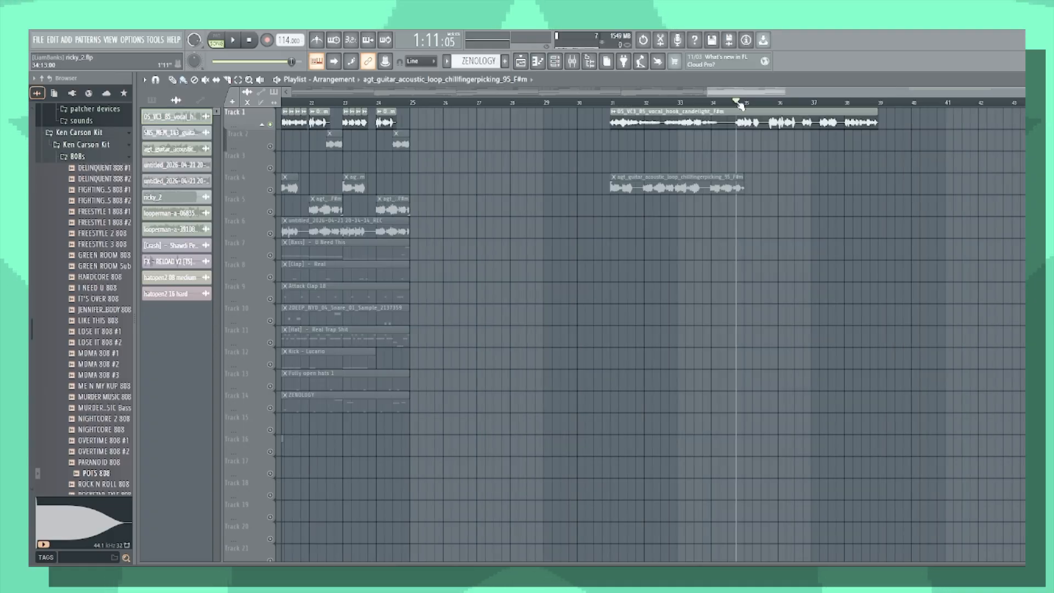
Replay the later part of the original vocal hook, starting just before bar 35
key(space)
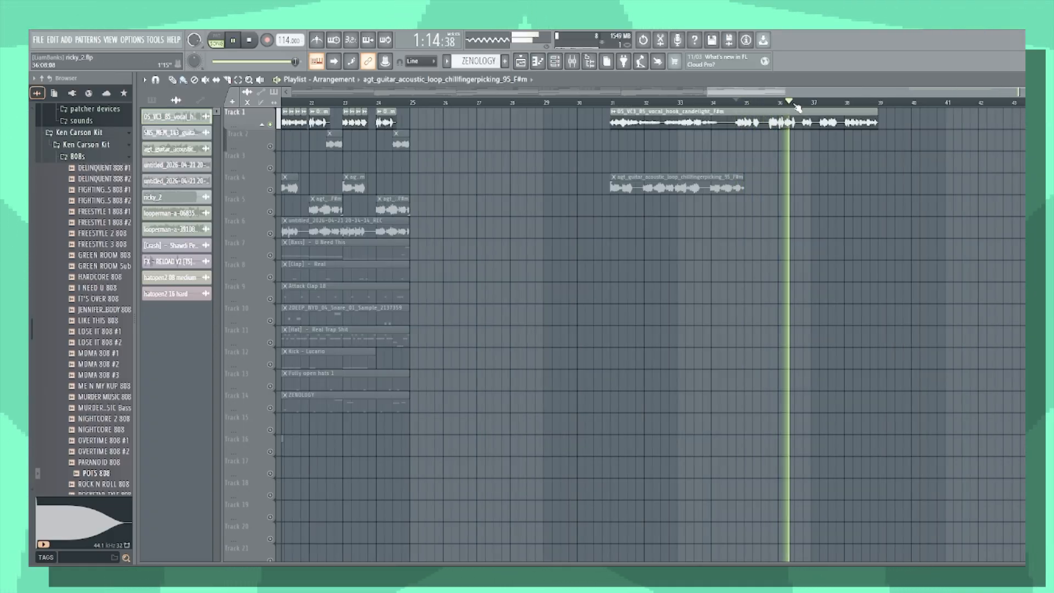
key(space)
click(643, 102)
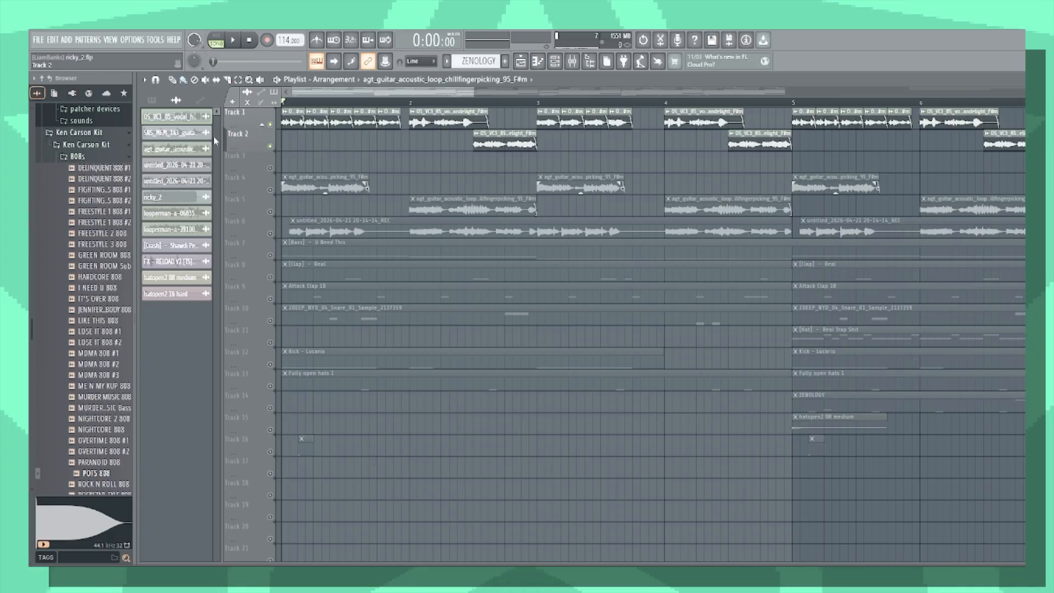
Play the chopped vocal clips on Tracks 1 and 2 together from the start of the arrangement
key(space)
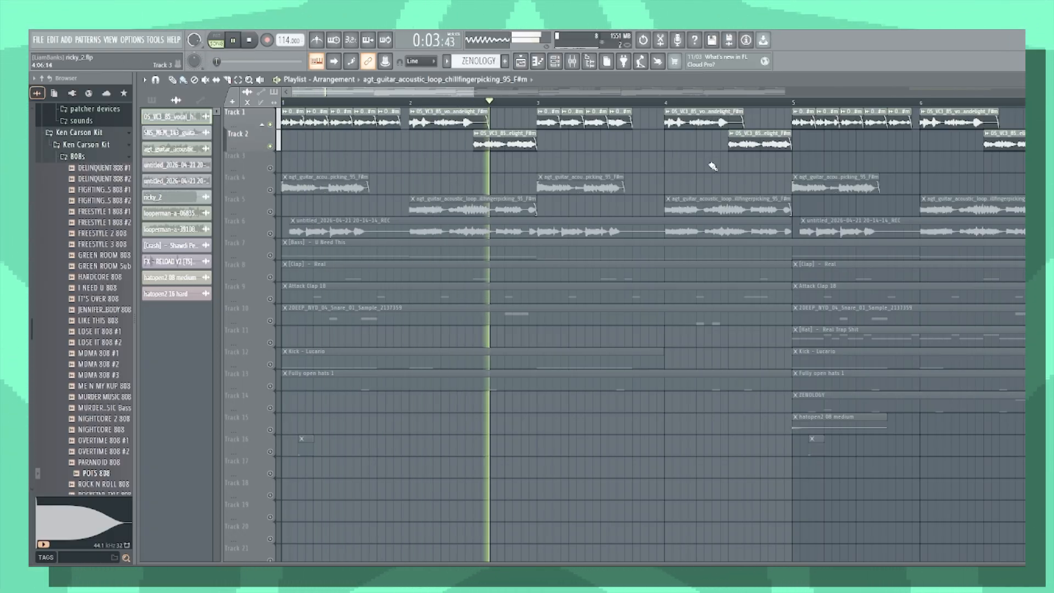
key(space)
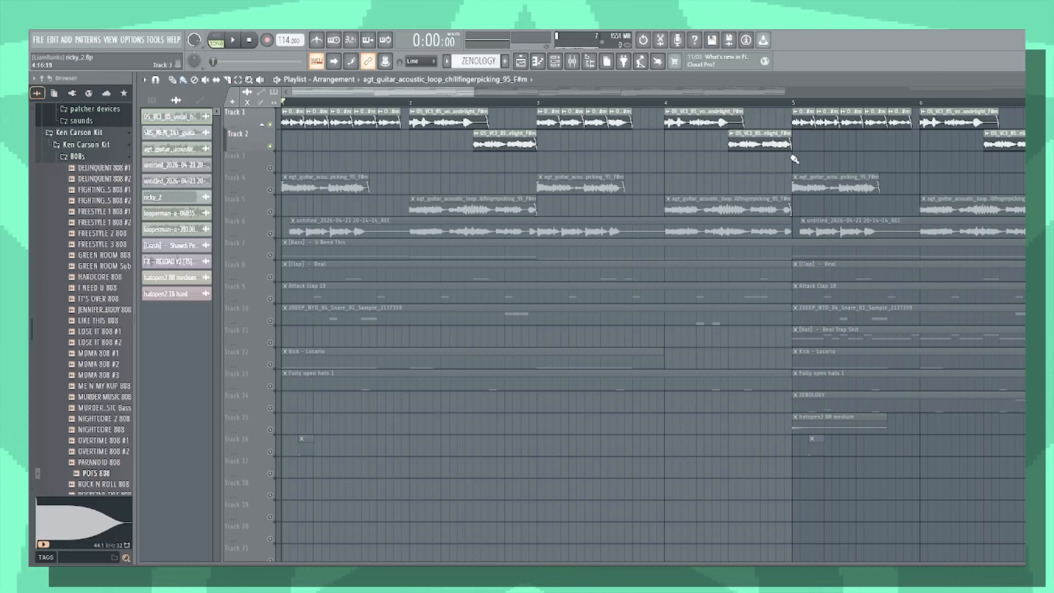
scroll(793, 159, down, 2)
scroll(794, 159, down, 1)
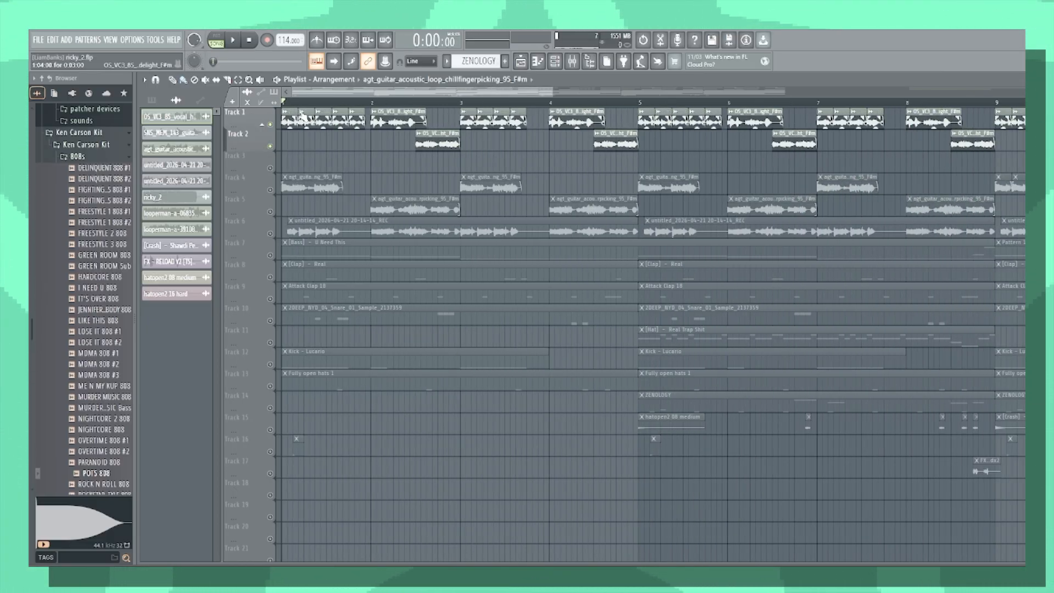
key(space)
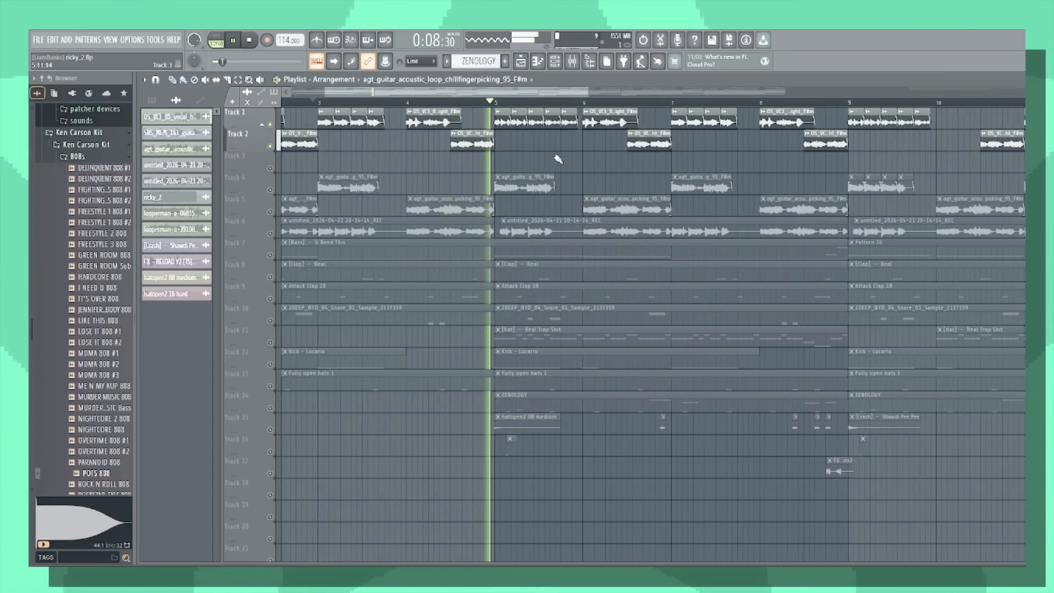
key(space)
Review the vocal chop variation from bar 9 and box-select its clips on Tracks 1 and 2 through bar 12
scroll(801, 170, down, 3)
scroll(699, 164, up, 2)
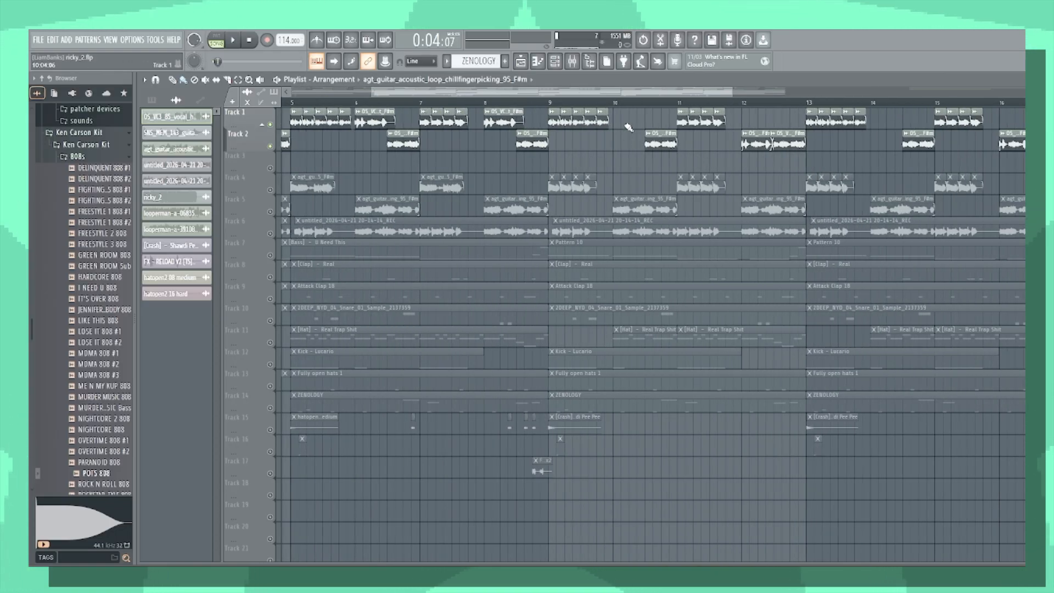
scroll(604, 147, down, 3)
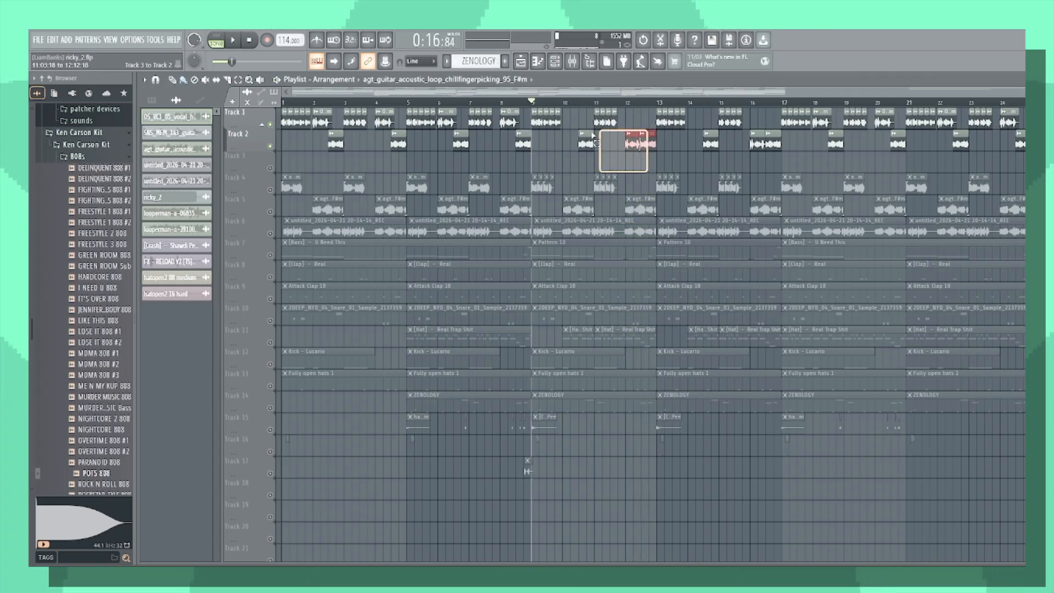
drag(593, 134, 537, 107)
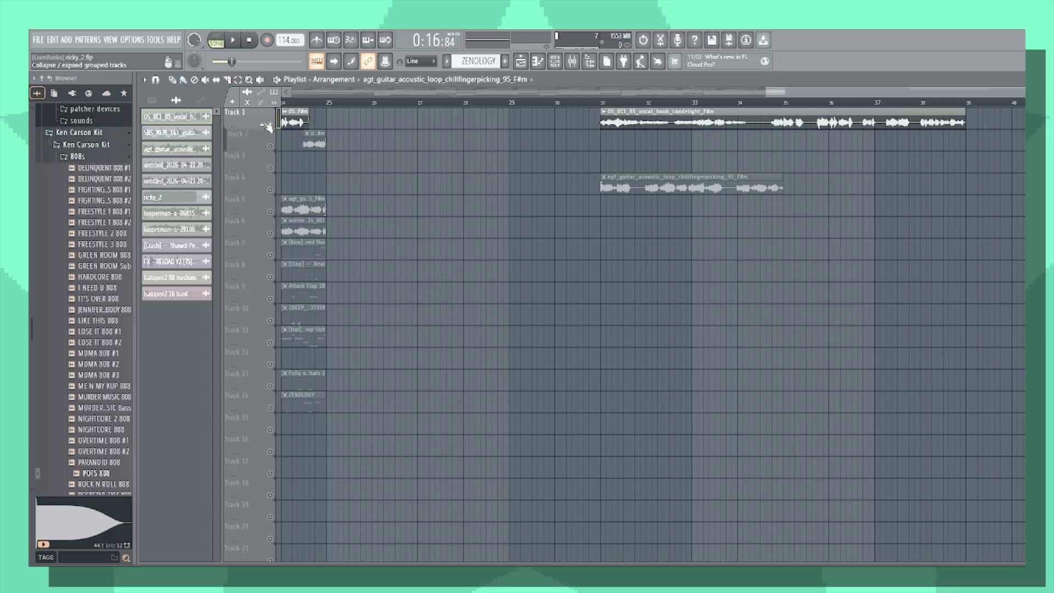
Move the original acoustic guitar loop clip at bar 31 from Track 4 to Track 3 and make only Track 3 audible
click(271, 190)
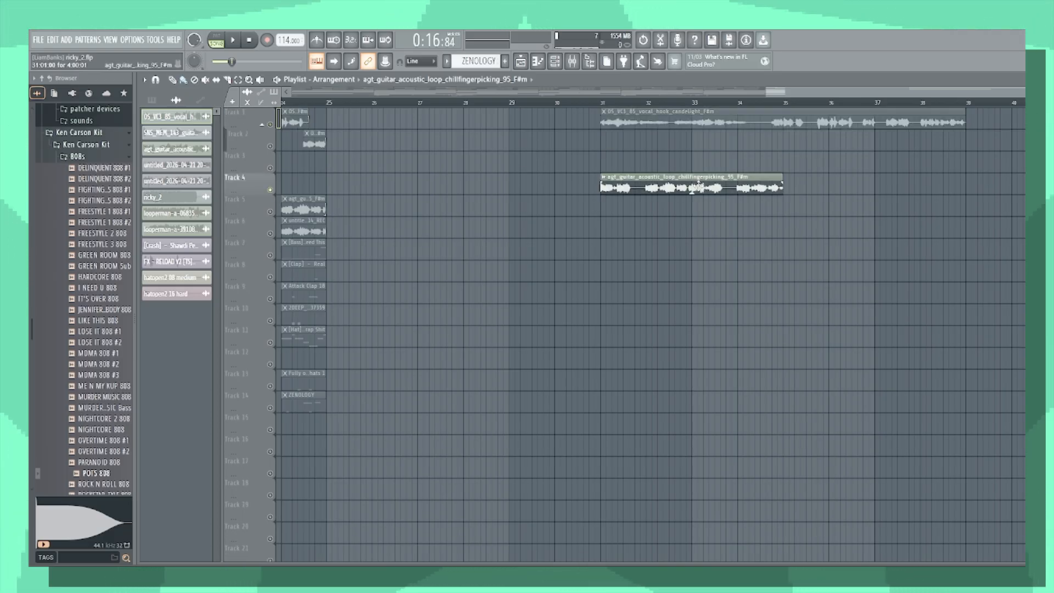
drag(698, 182, 690, 155)
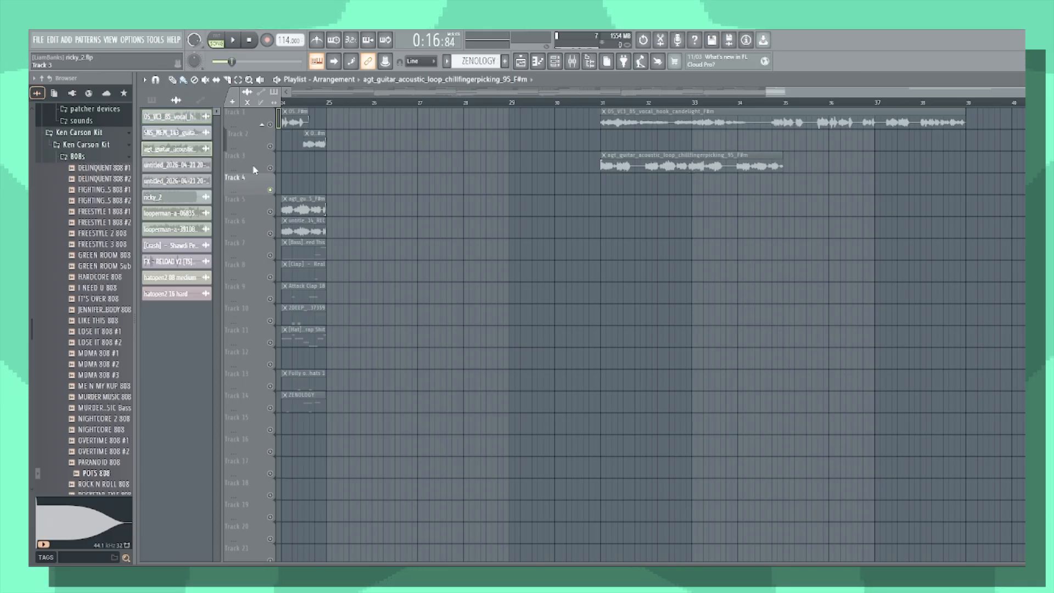
click(270, 169)
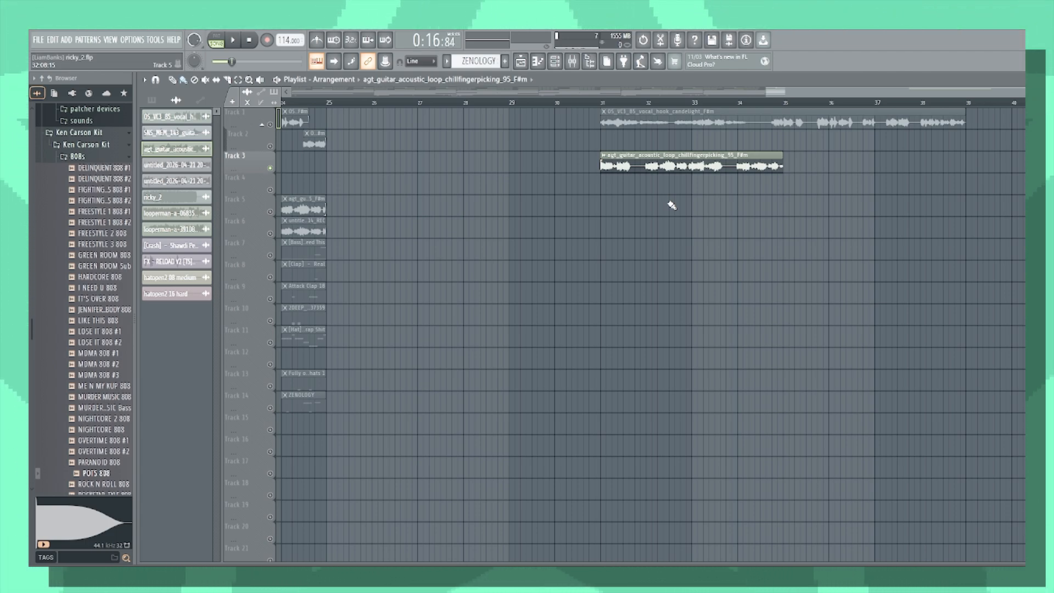
Play the original acoustic guitar loop on Track 3 from bar 31
click(603, 103)
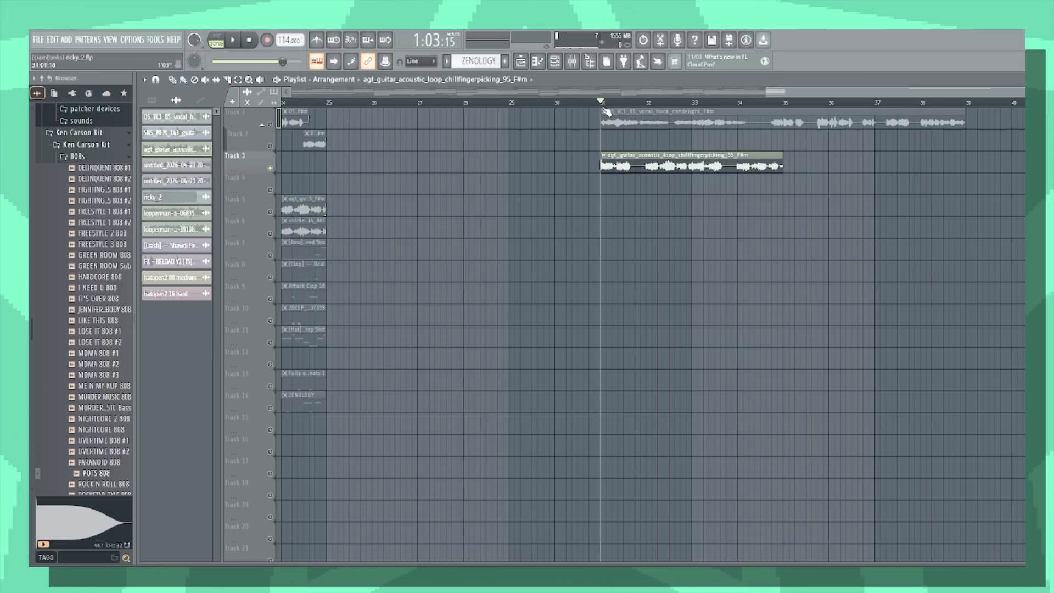
key(space)
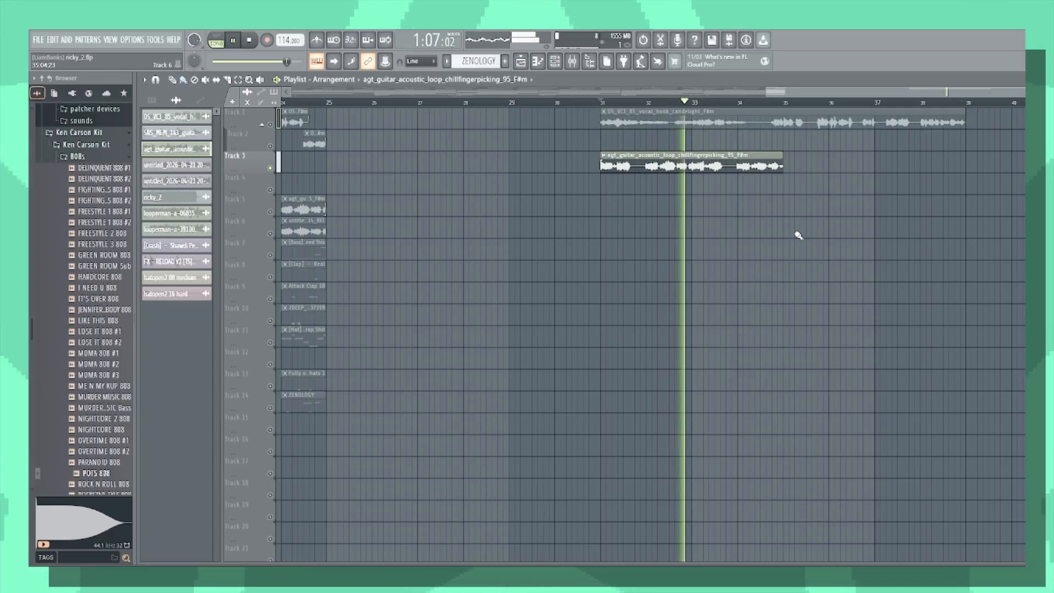
scroll(878, 229, down, 2)
scroll(927, 219, up, 2)
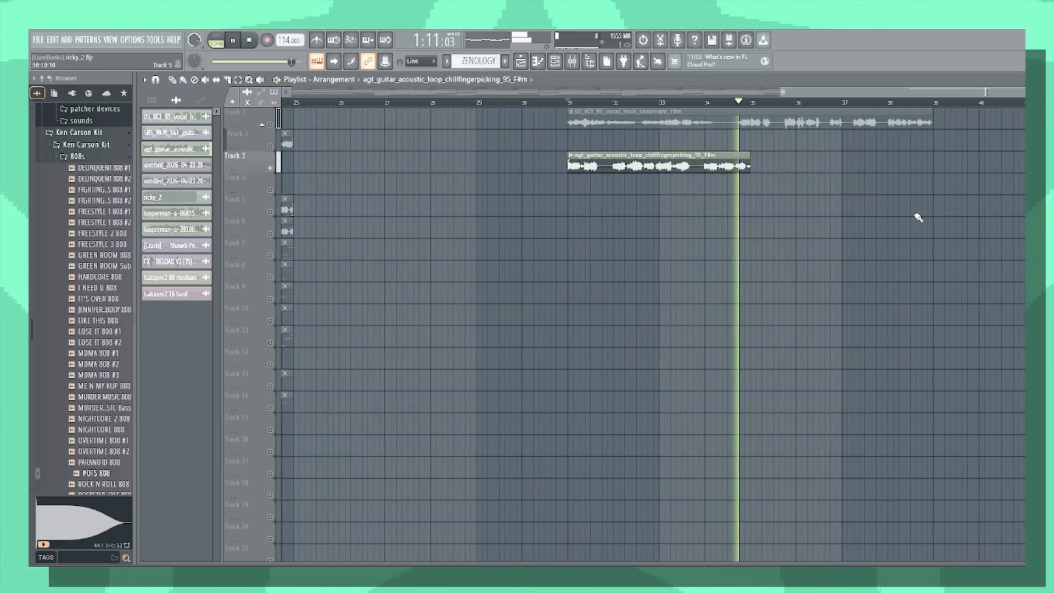
key(space)
Mute Track 3 and unmute the chopped guitar clips on Tracks 4 and 5
click(271, 169)
scroll(419, 227, down, 5)
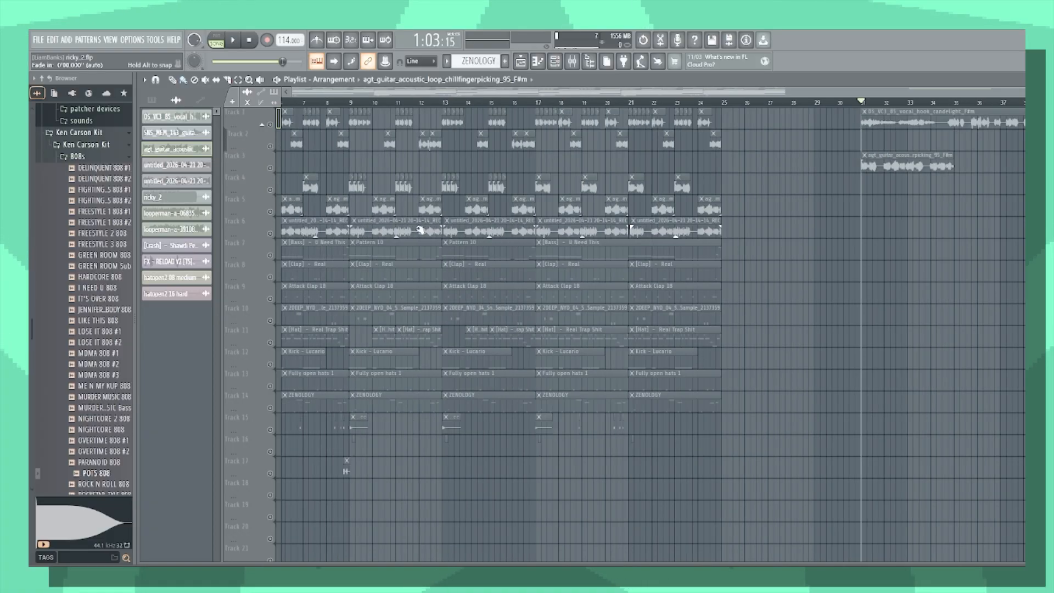
scroll(384, 176, up, 1)
scroll(276, 199, up, 3)
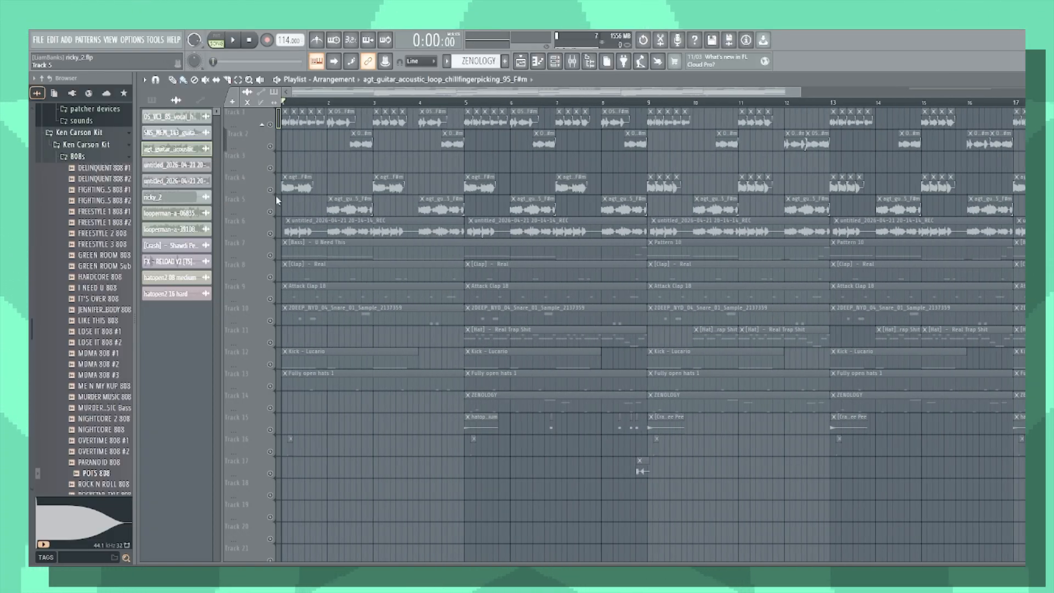
click(270, 190)
click(270, 212)
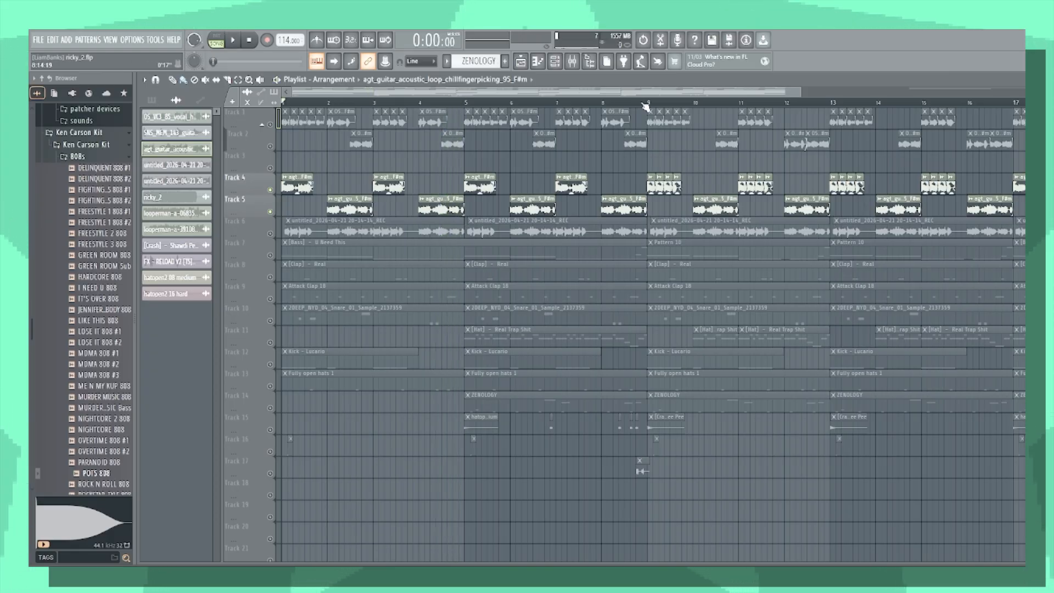
Play the chopped guitar variation on Tracks 4 and 5 from bar 9
scroll(909, 206, down, 2)
scroll(588, 179, up, 3)
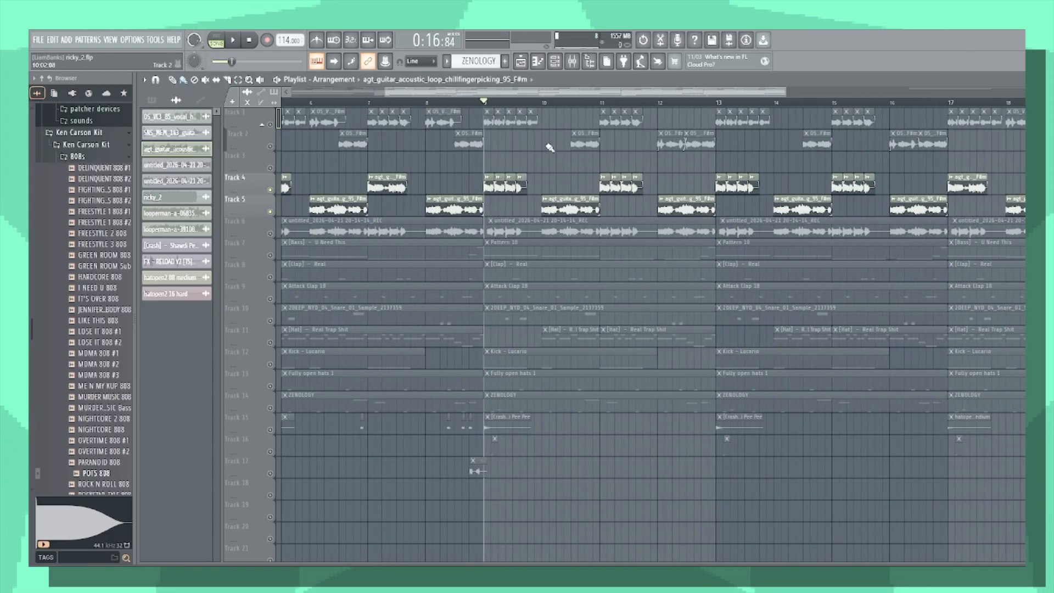
key(space)
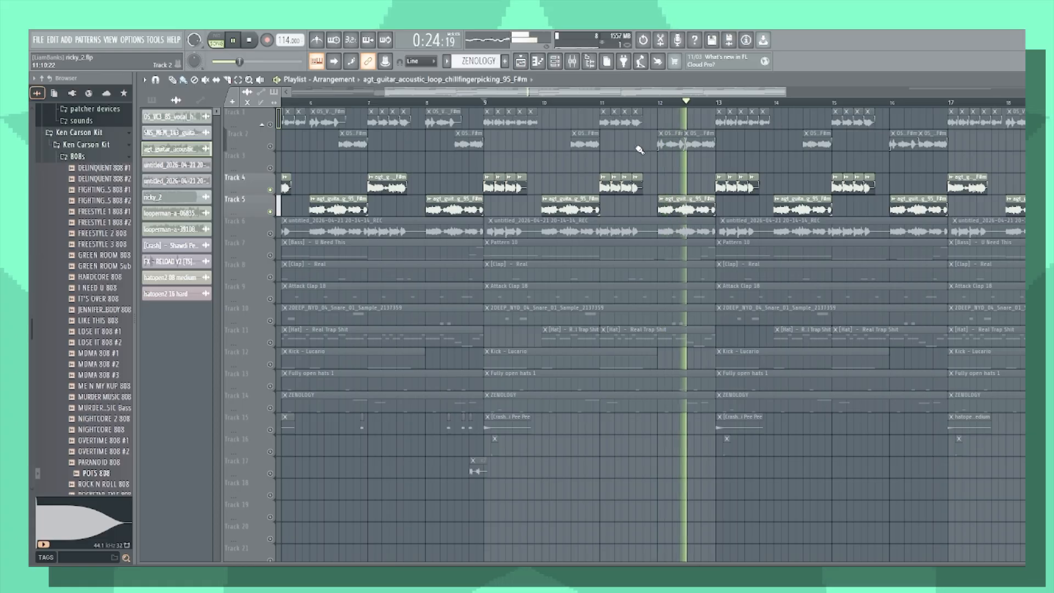
scroll(576, 148, down, 3)
key(space)
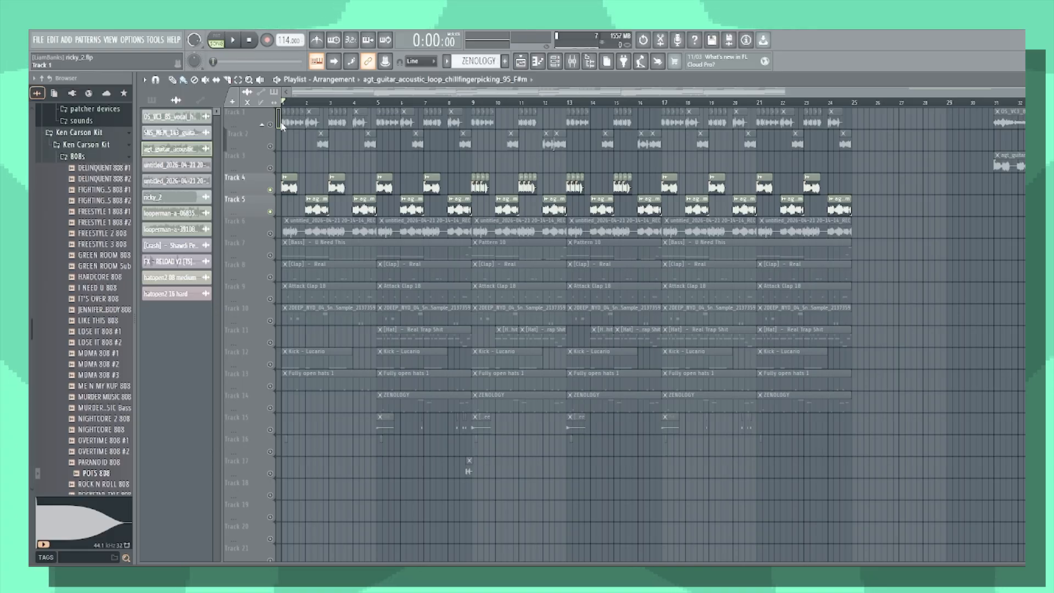
Unmute Tracks 1 and 2 and play the vocal and guitar chops together from the start
scroll(248, 282, up, 3)
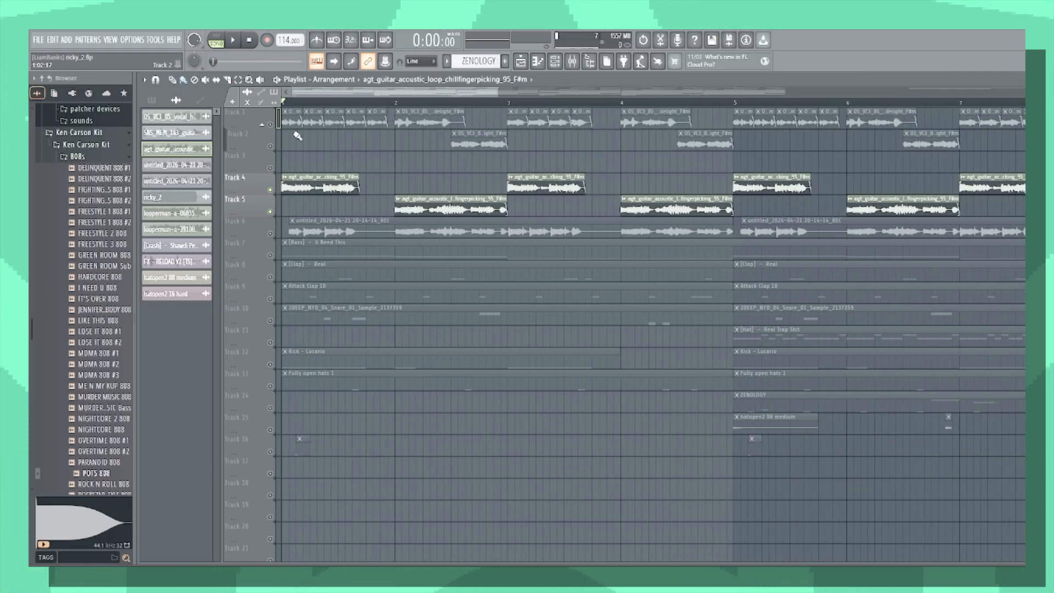
click(270, 126)
click(270, 146)
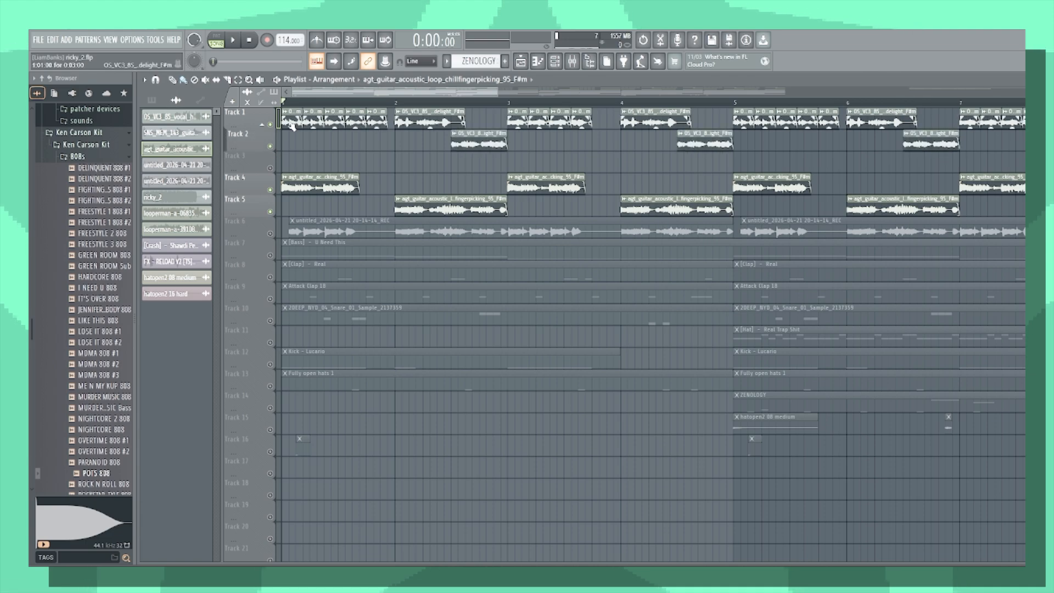
key(space)
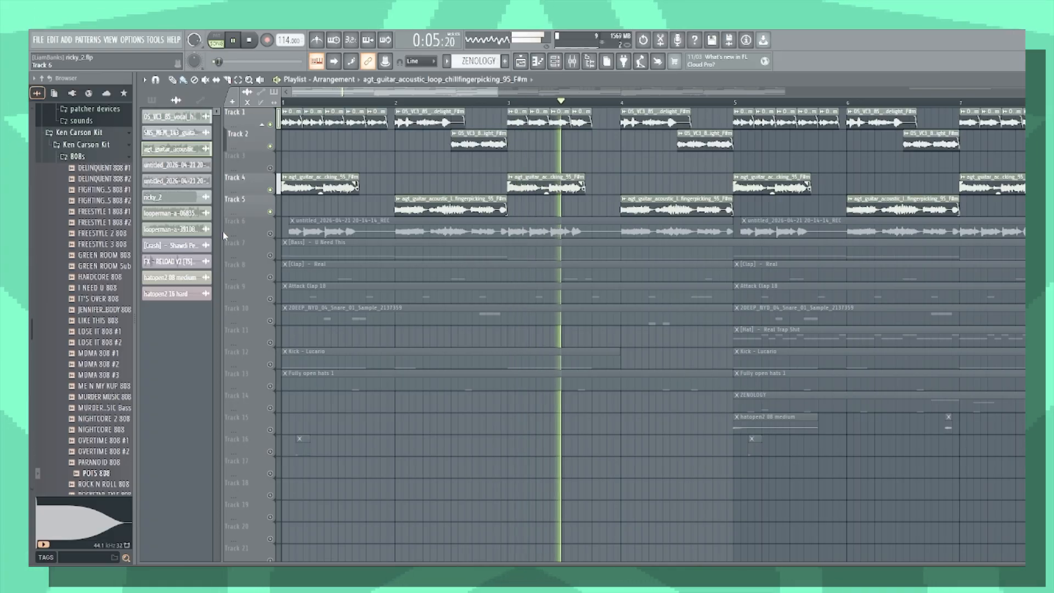
key(space)
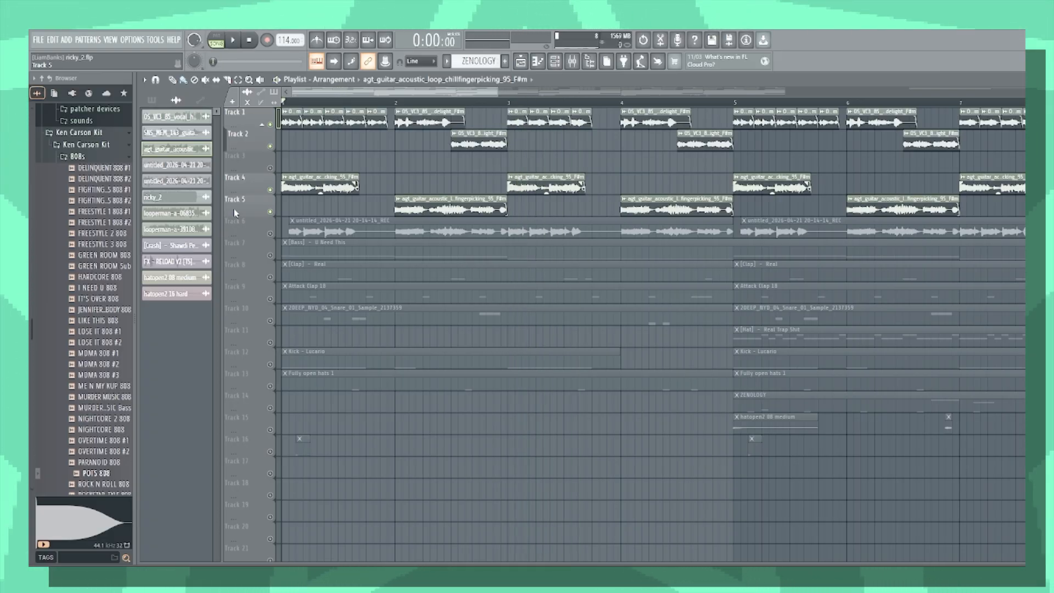
Unmute Track 6, solo it, and play its recorded audio from the start of the arrangement
click(270, 233)
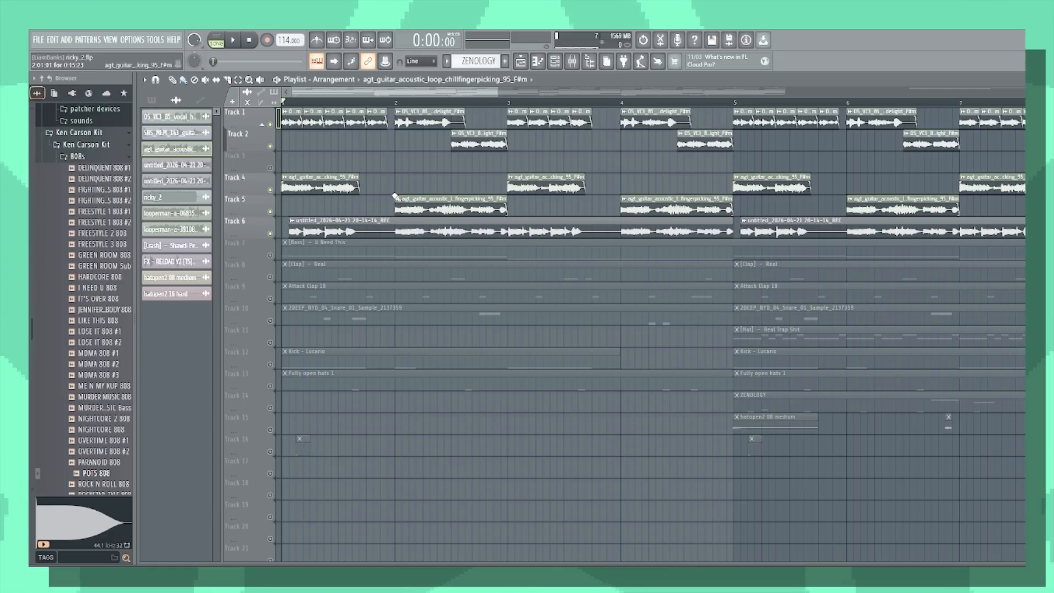
right_click(270, 234)
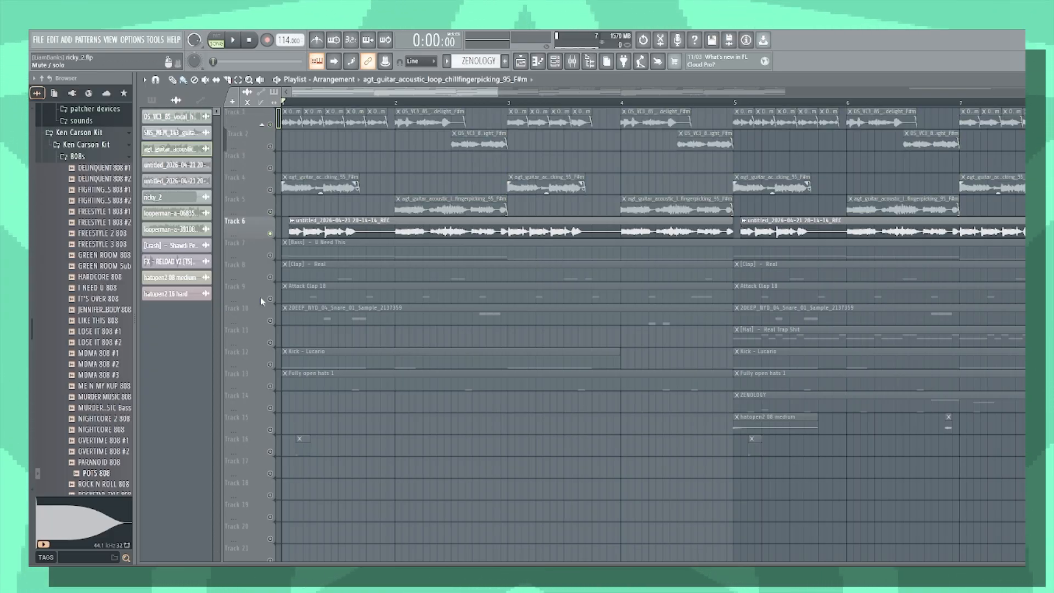
key(space)
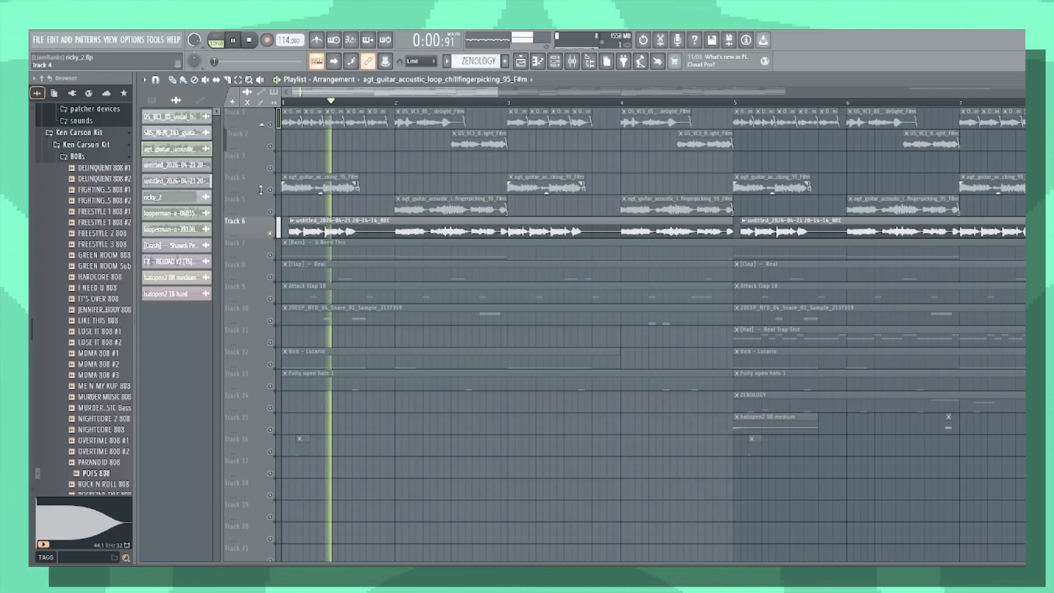
scroll(542, 183, down, 4)
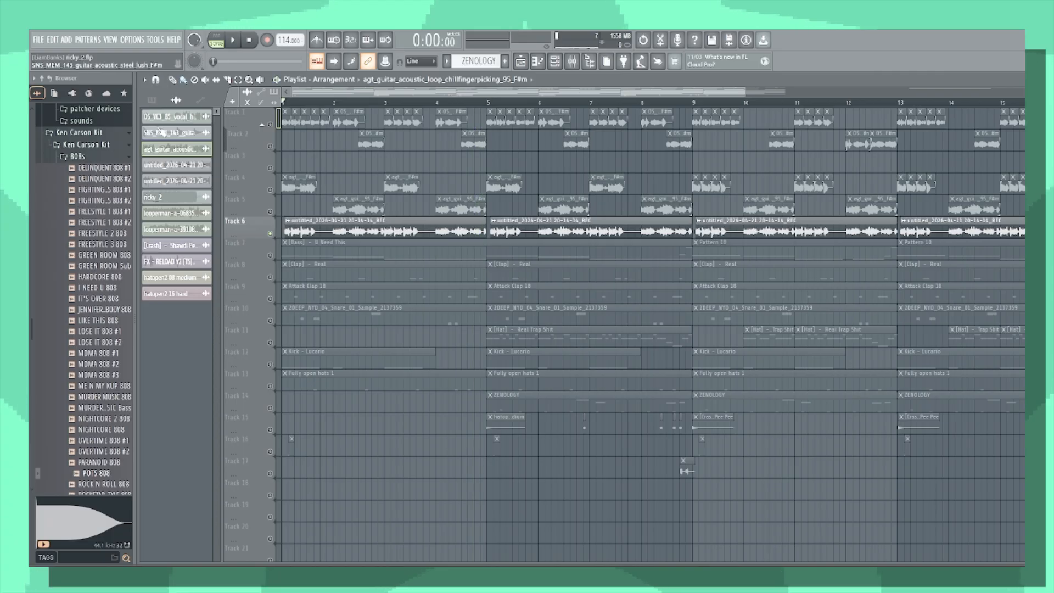
Unmute Tracks 1, 2, 4 and 5 alongside Track 6 and play all the sample layers together from the start
click(270, 125)
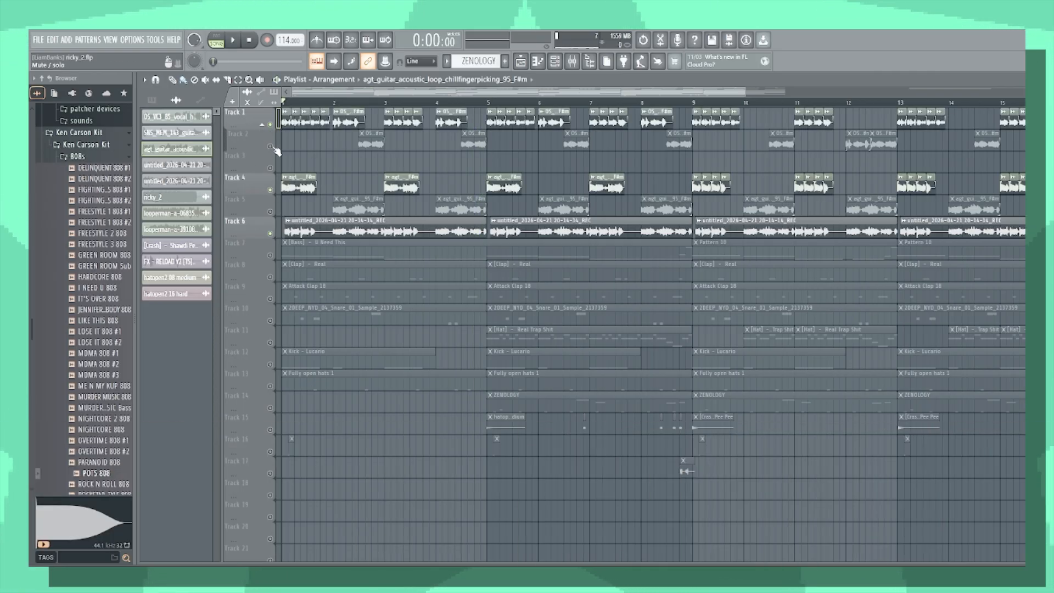
click(270, 146)
click(270, 189)
click(270, 212)
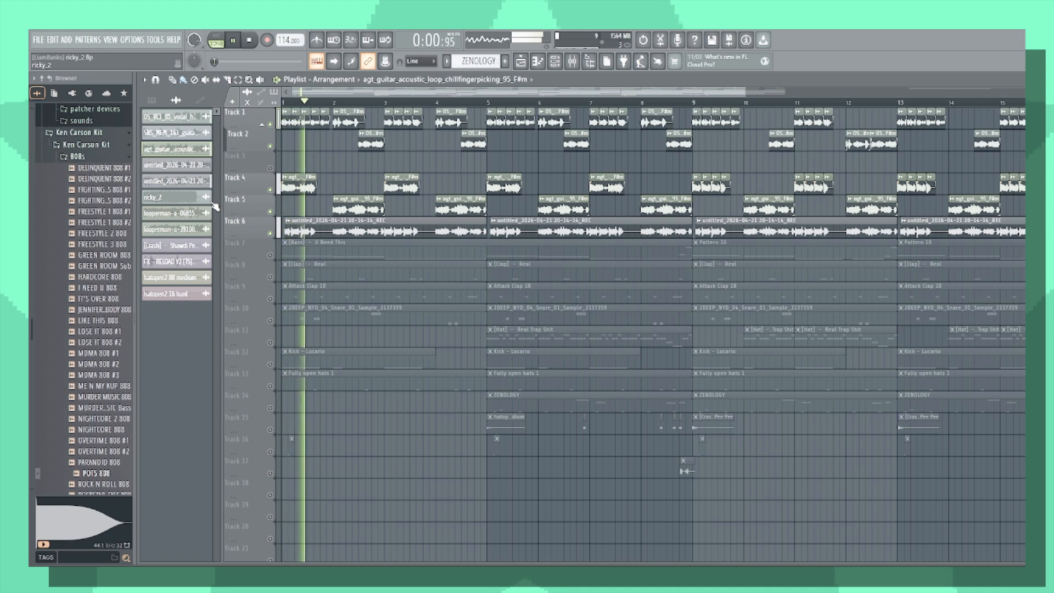
scroll(256, 162, up, 2)
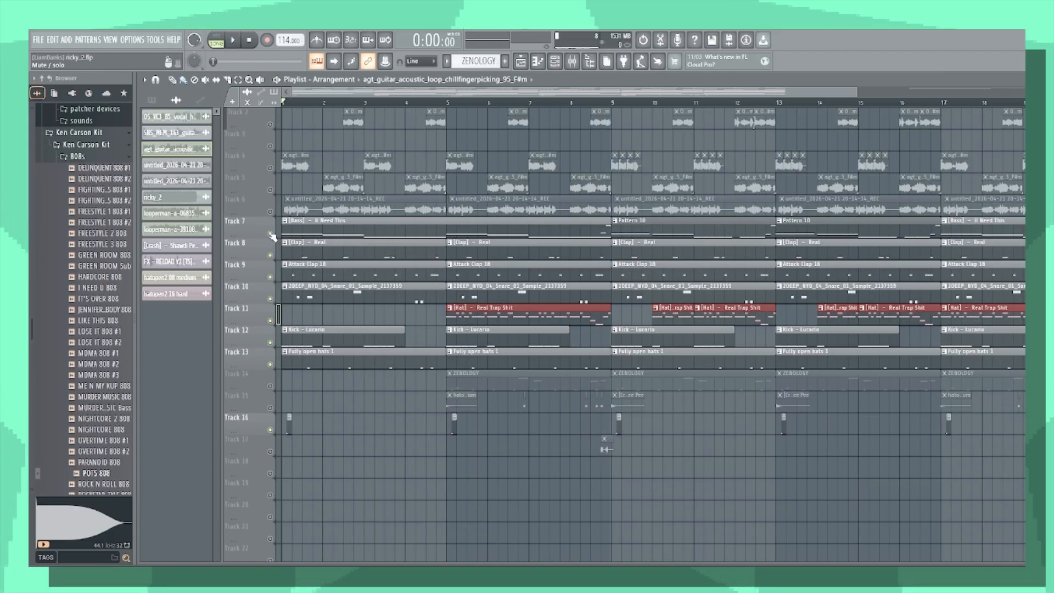
Check the bass on Track 7 by soloing it briefly, and play its U Need This pattern in the piano roll
right_click(271, 234)
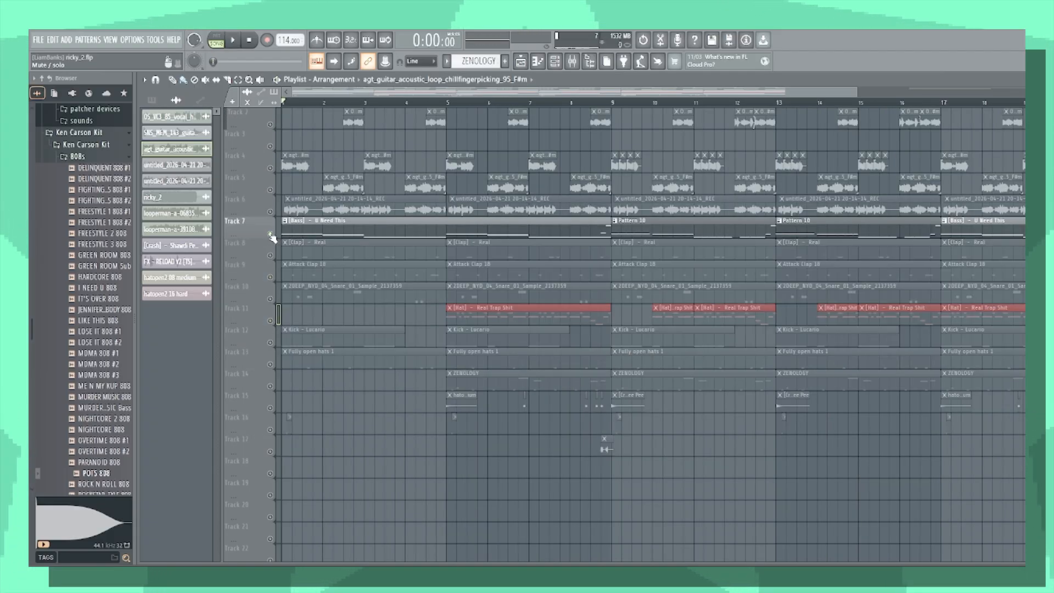
right_click(271, 234)
double_click(307, 220)
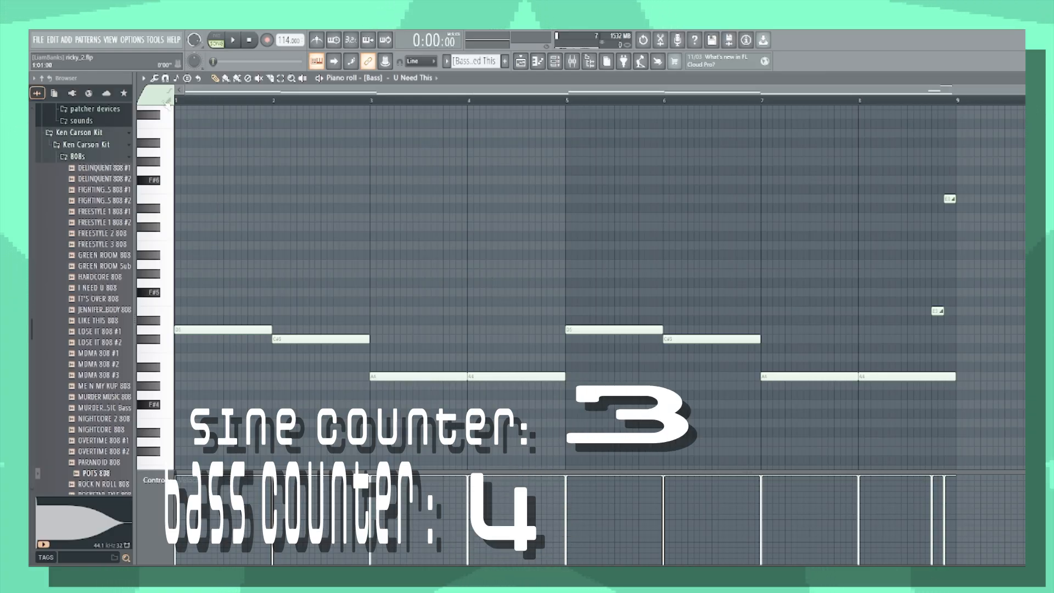
key(space)
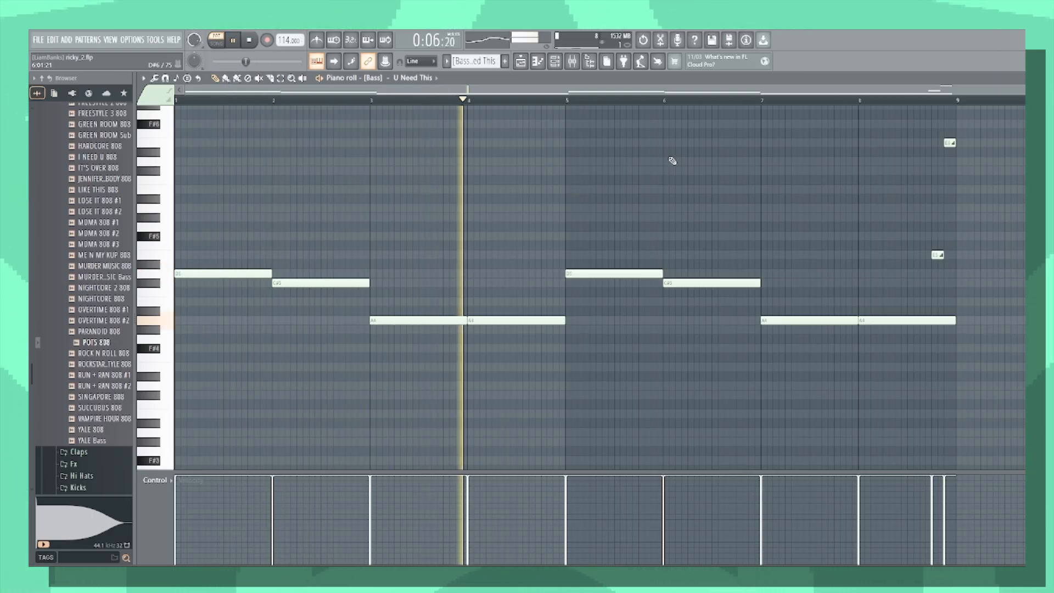
key(space)
Play the end of the bass pattern from bar 8 in the piano roll
click(590, 101)
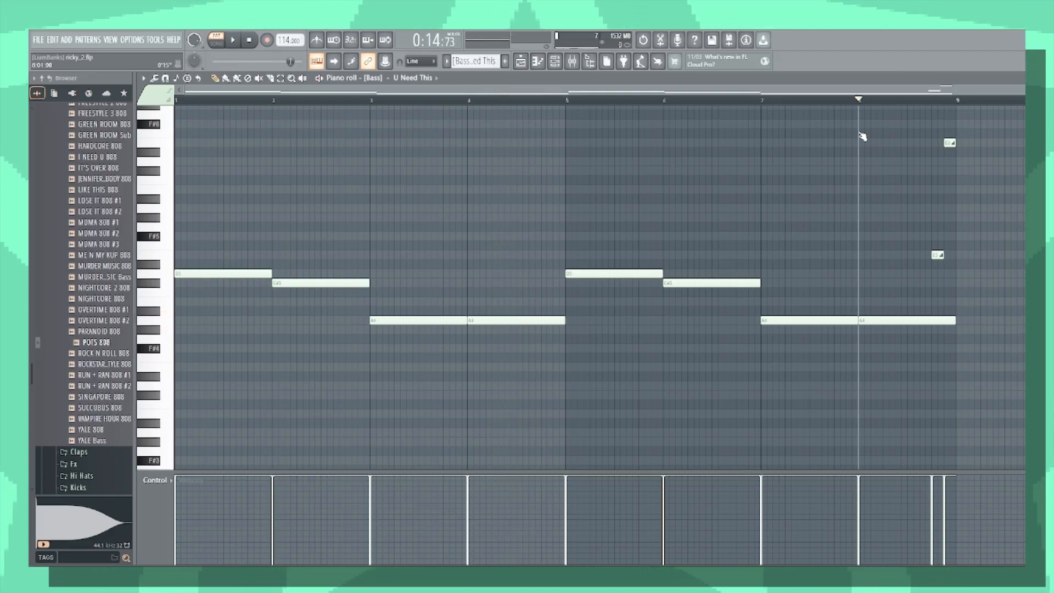
key(space)
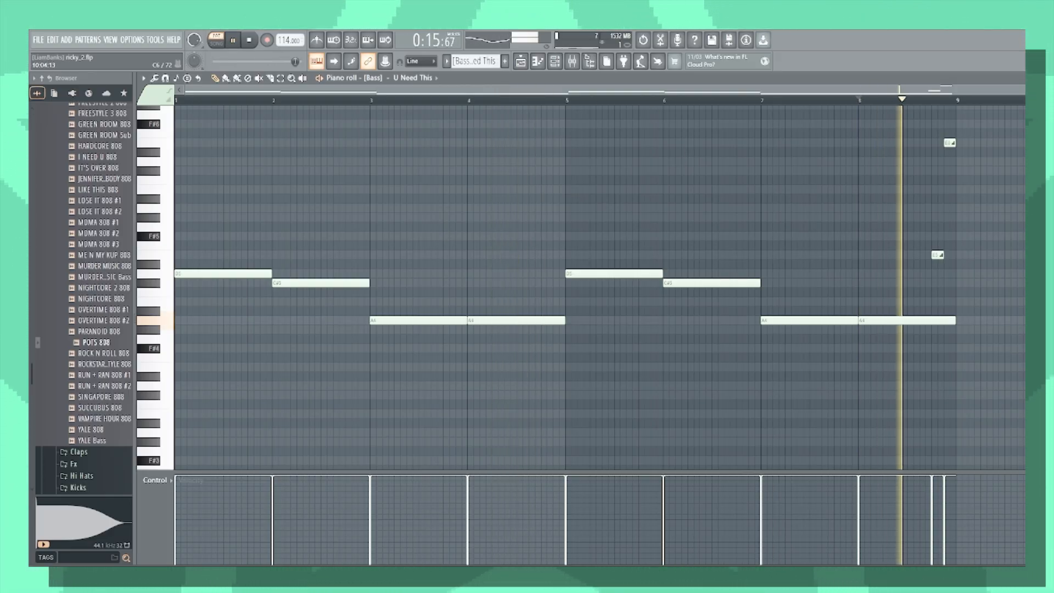
key(space)
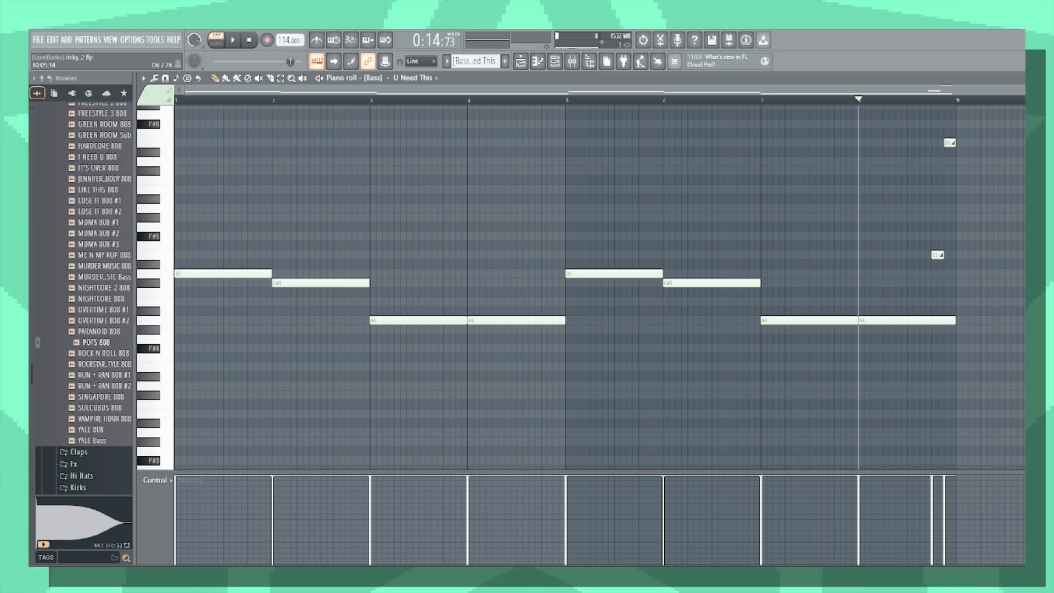
Return to the playlist arrangement and solo the bass on Track 7
click(520, 62)
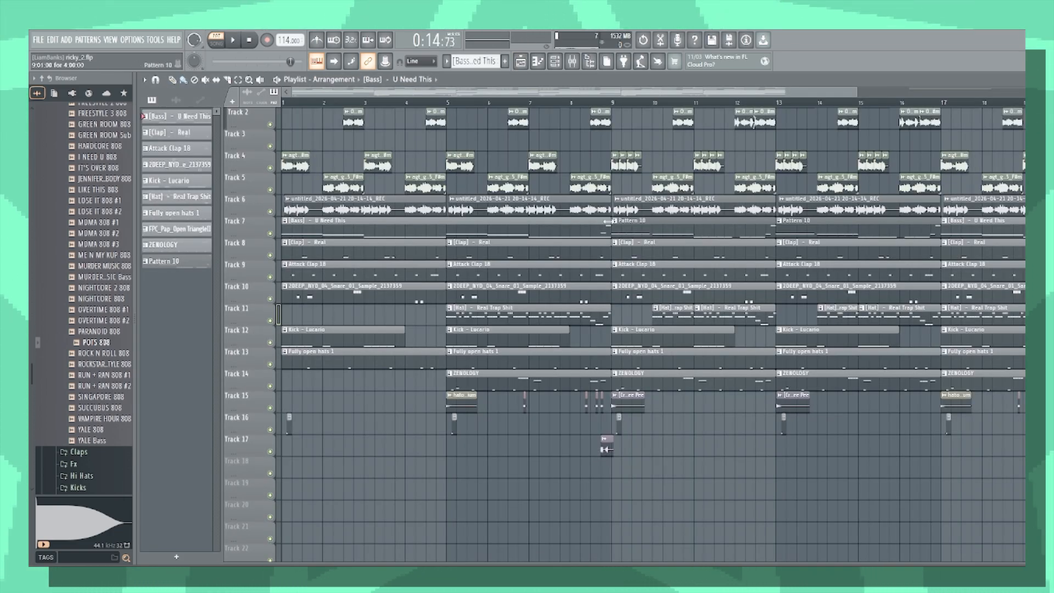
right_click(270, 233)
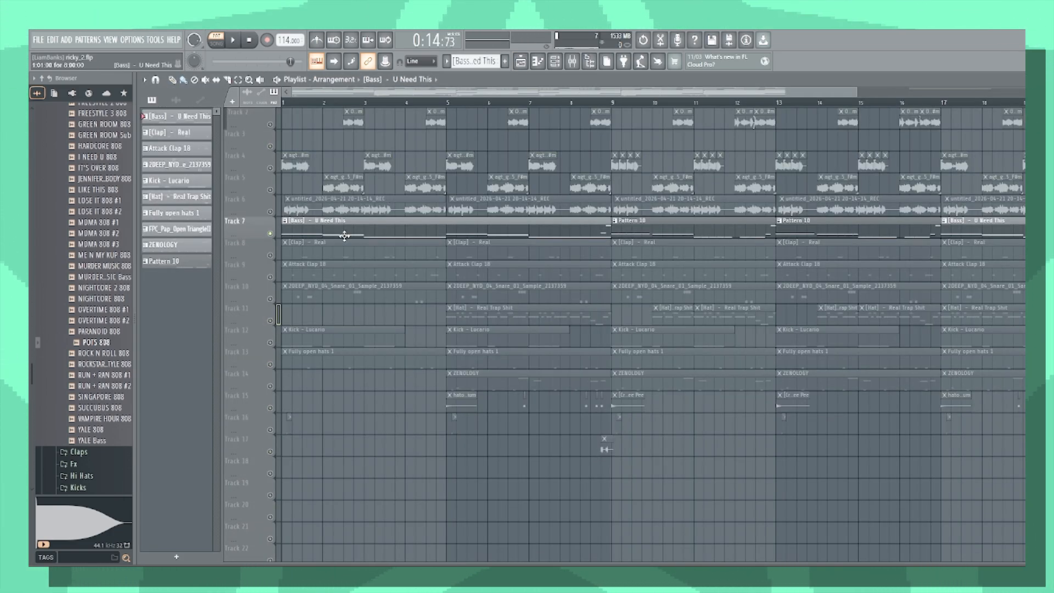
scroll(701, 266, down, 1)
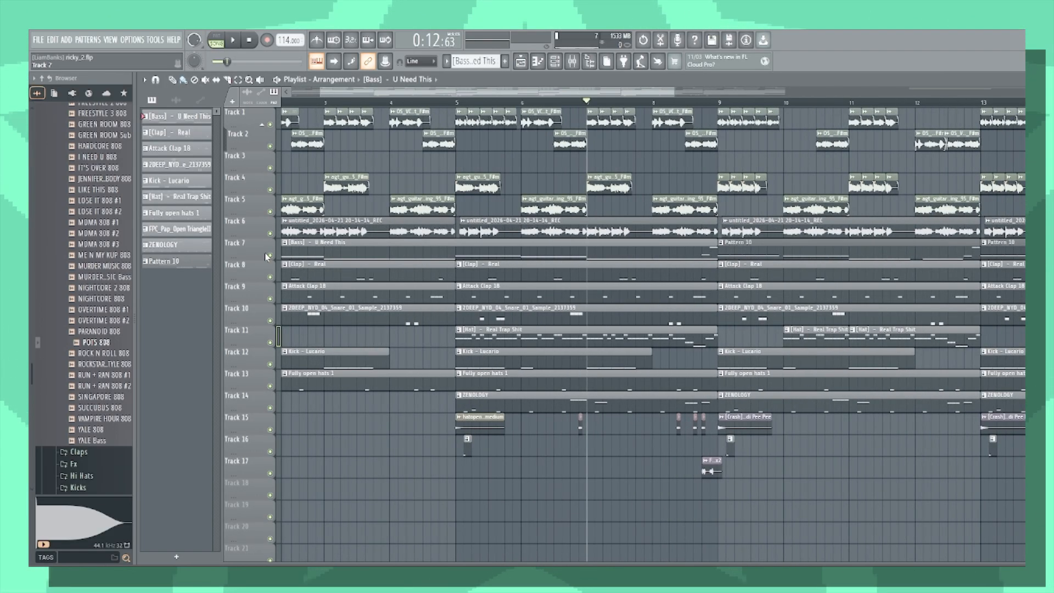
Isolate Tracks 7 to 17 and play the bass, drum and effect layers together from bar 5
right_click(269, 256)
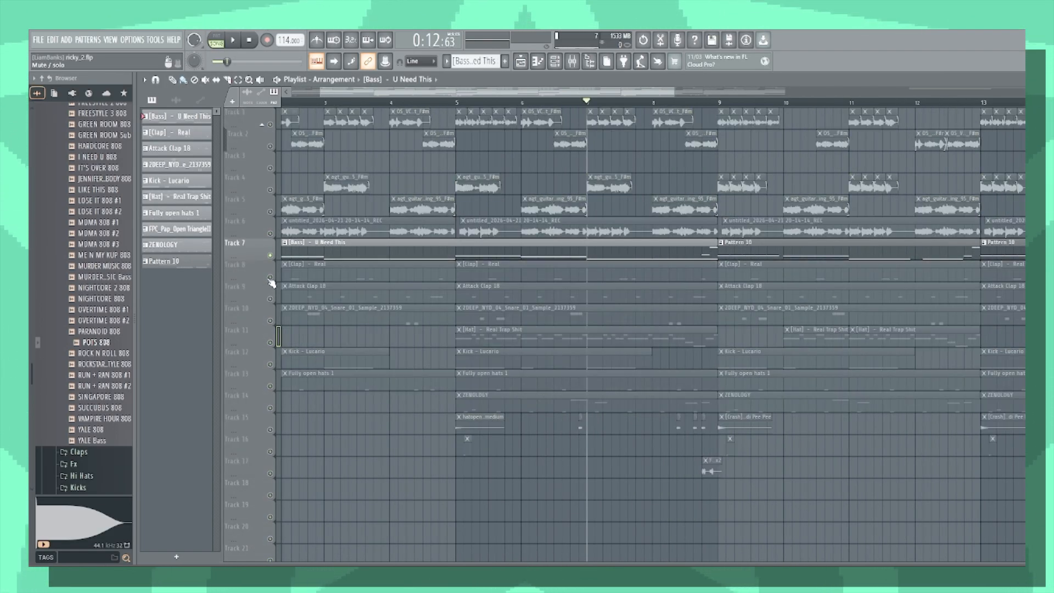
drag(270, 277, 270, 472)
key(space)
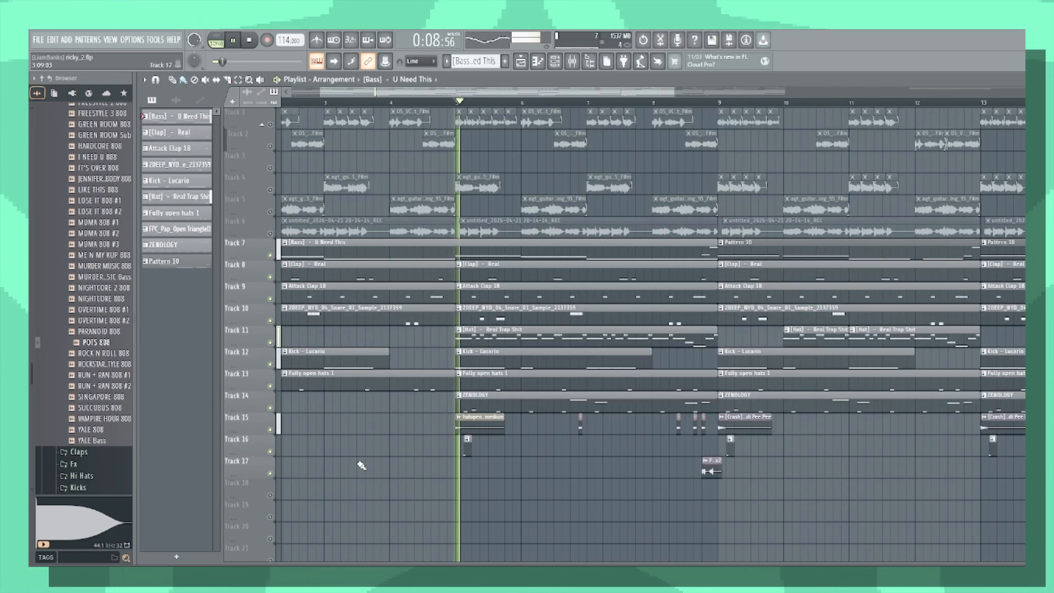
scroll(359, 460, down, 2)
scroll(331, 457, up, 1)
scroll(329, 457, up, 1)
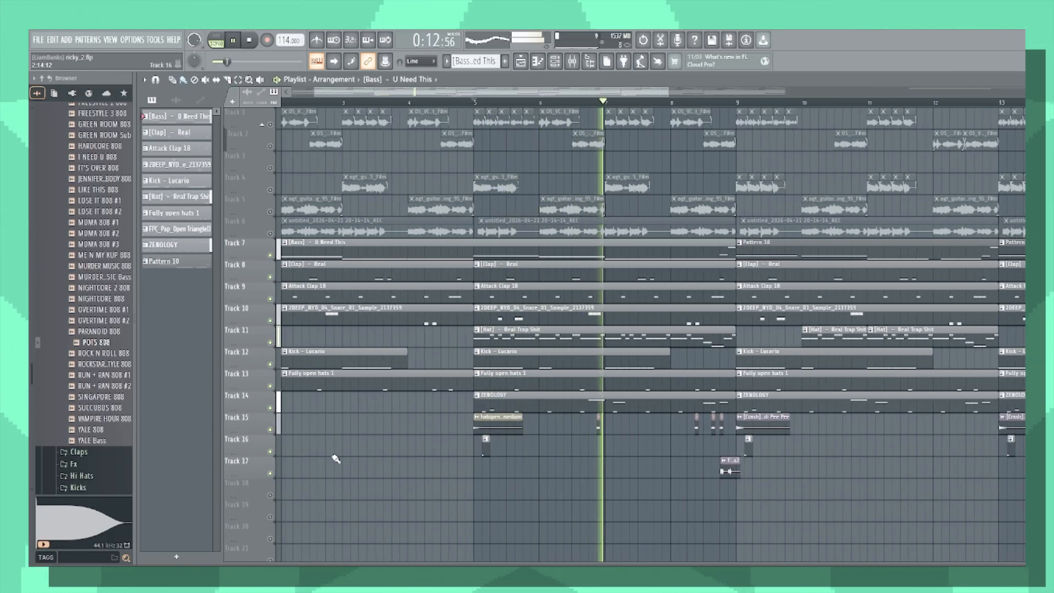
scroll(477, 541, down, 1)
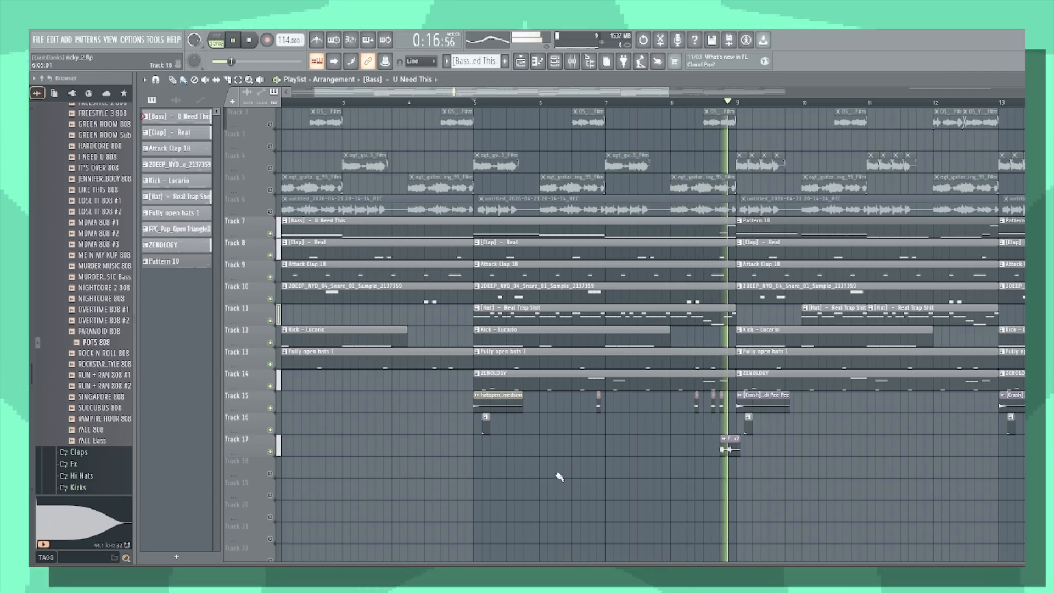
key(space)
Solo Track 8, play its clap pattern from bar 5, and restore the other tracks
scroll(511, 460, up, 1)
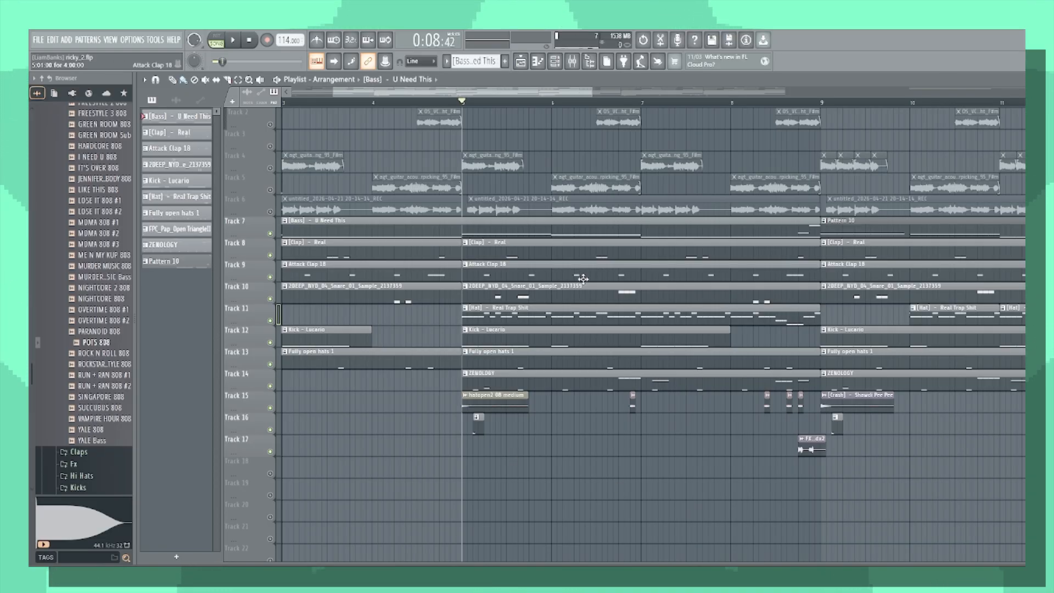
right_click(270, 256)
key(space)
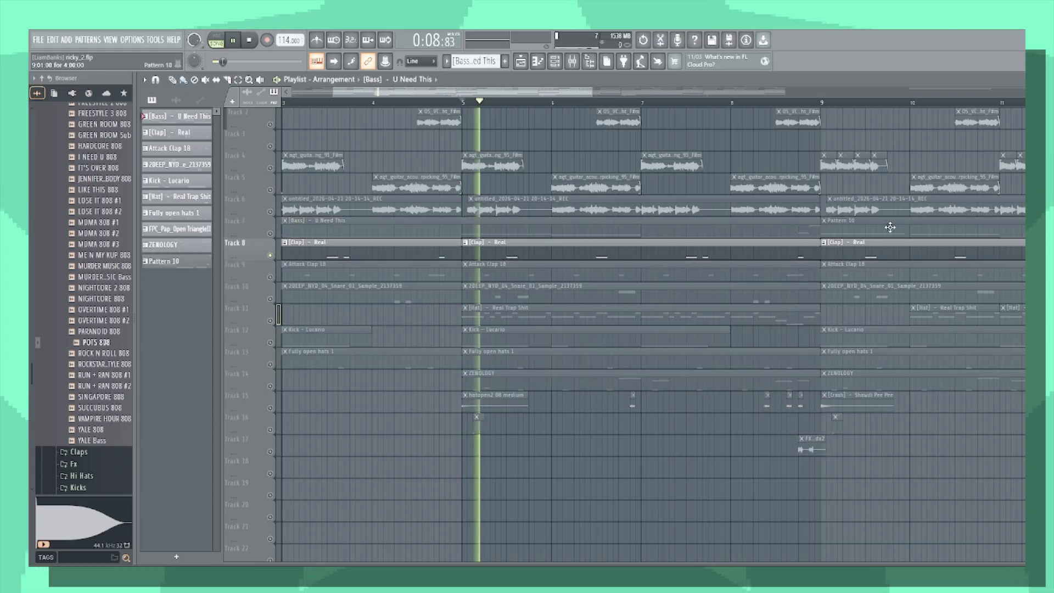
right_click(270, 255)
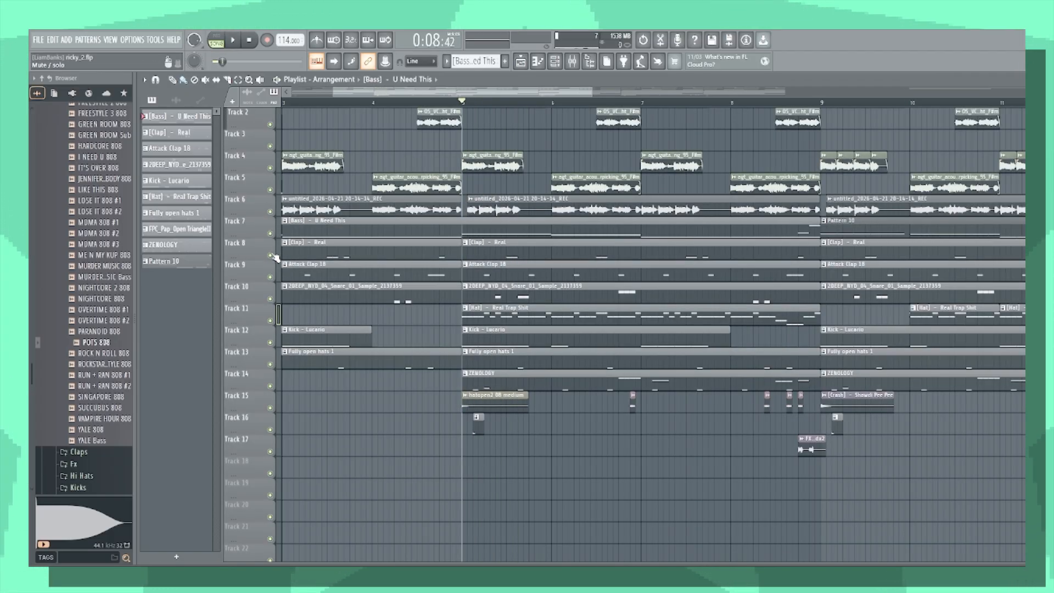
Solo and play Track 9's Attack Clap pattern and Track 10's snare pattern in turn from bar 5
click(270, 277)
right_click(270, 278)
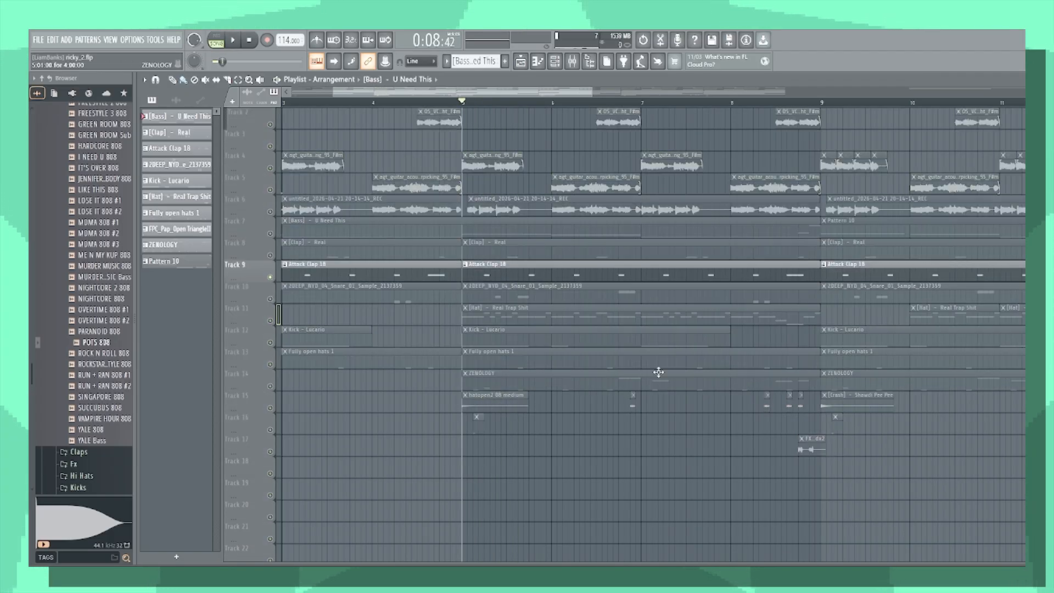
key(space)
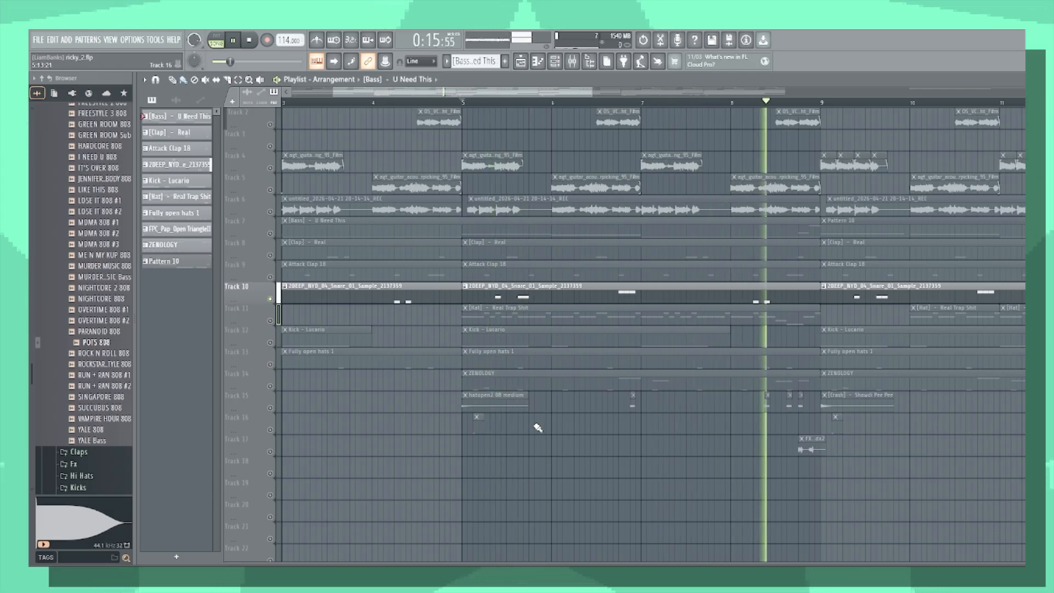
key(space)
Solo Track 11 and play its Real Trap hat pattern from bar 5
right_click(269, 317)
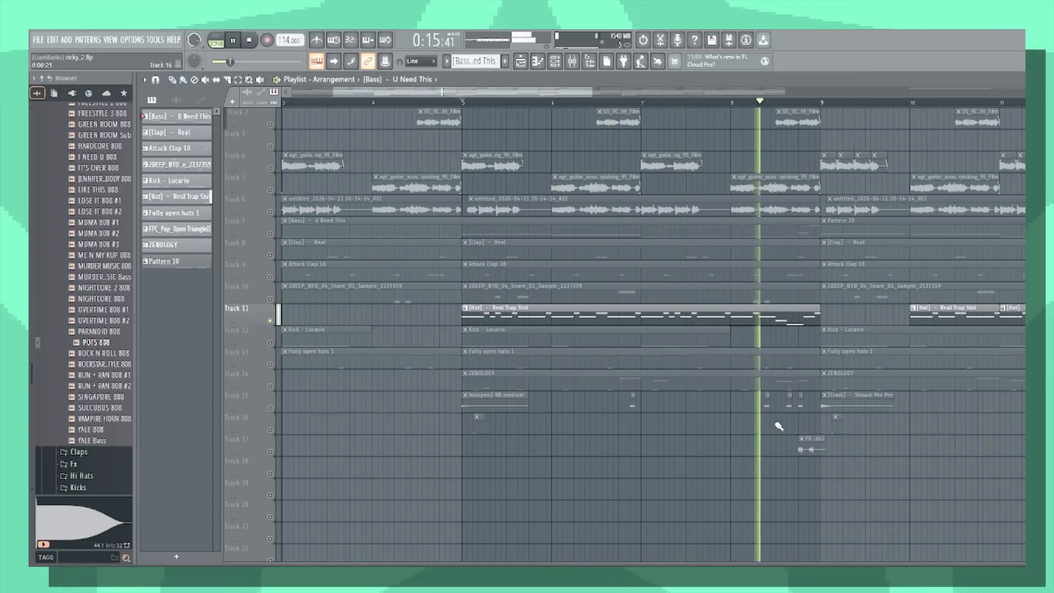
key(space)
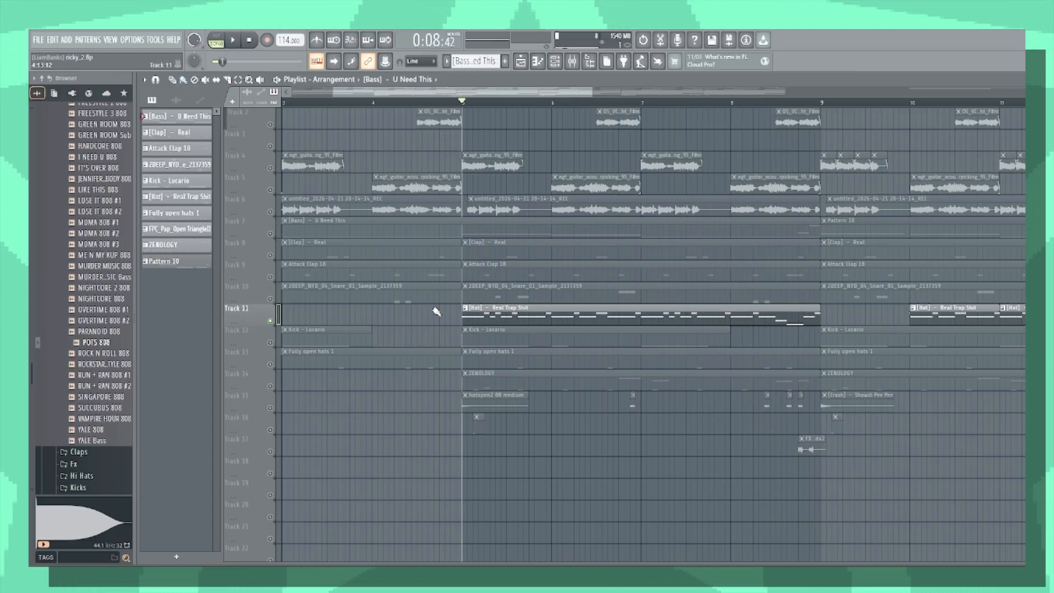
Play the Track 11 hats together with the Track 1 vocal chops from bar 5, with all other tracks muted
scroll(461, 352, up, 1)
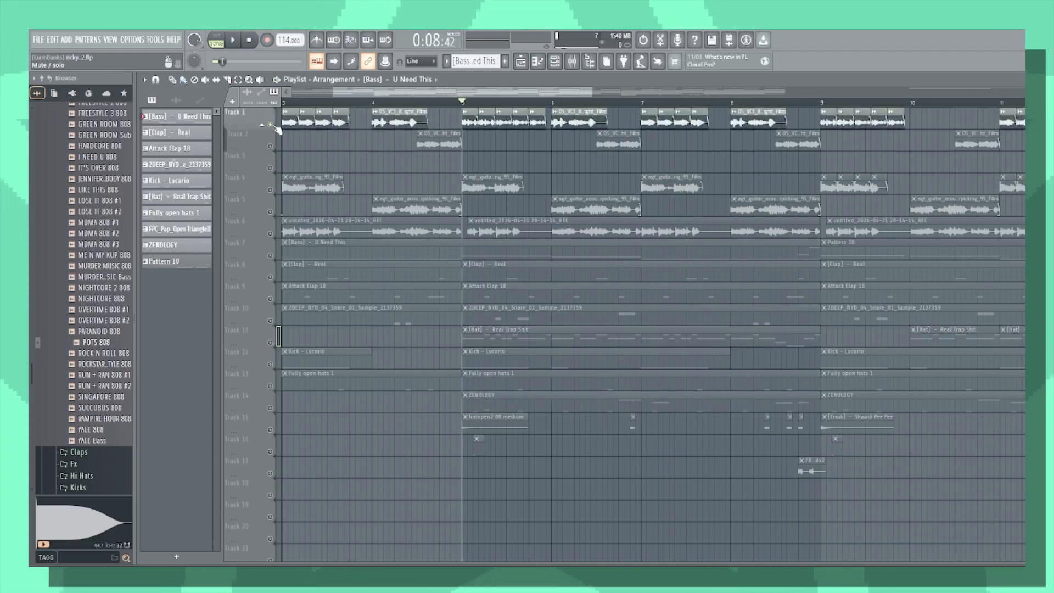
click(277, 337)
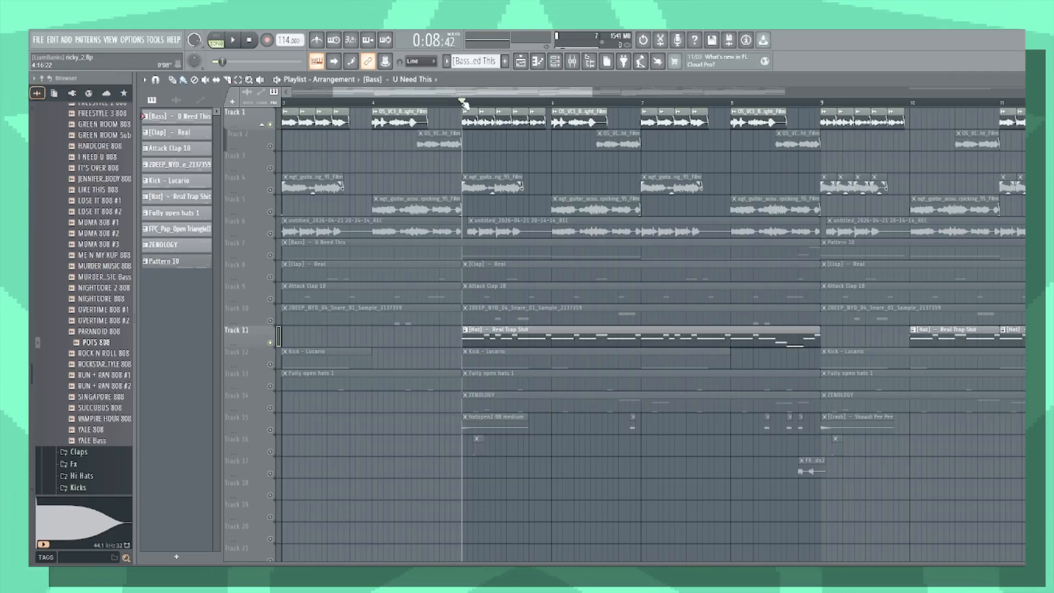
key(space)
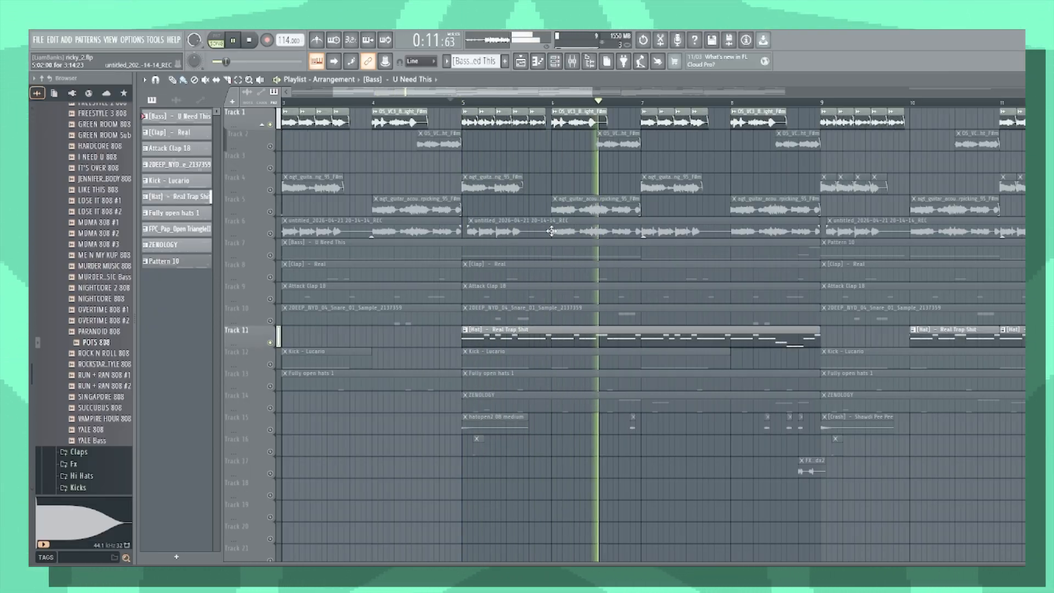
key(space)
Solo Track 12 and play its Lucario kick pattern from bar 5
click(273, 360)
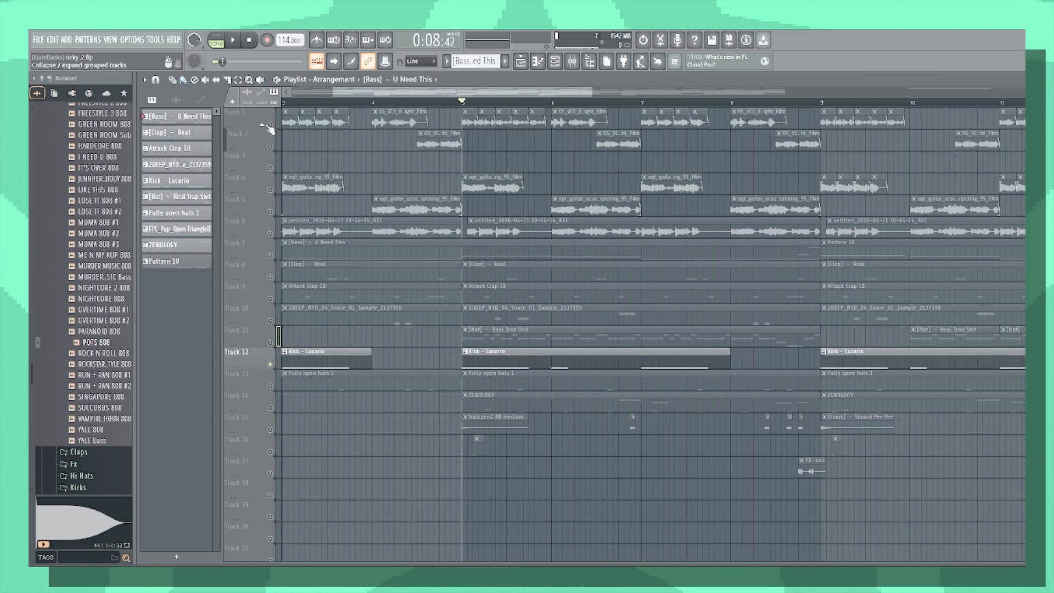
key(space)
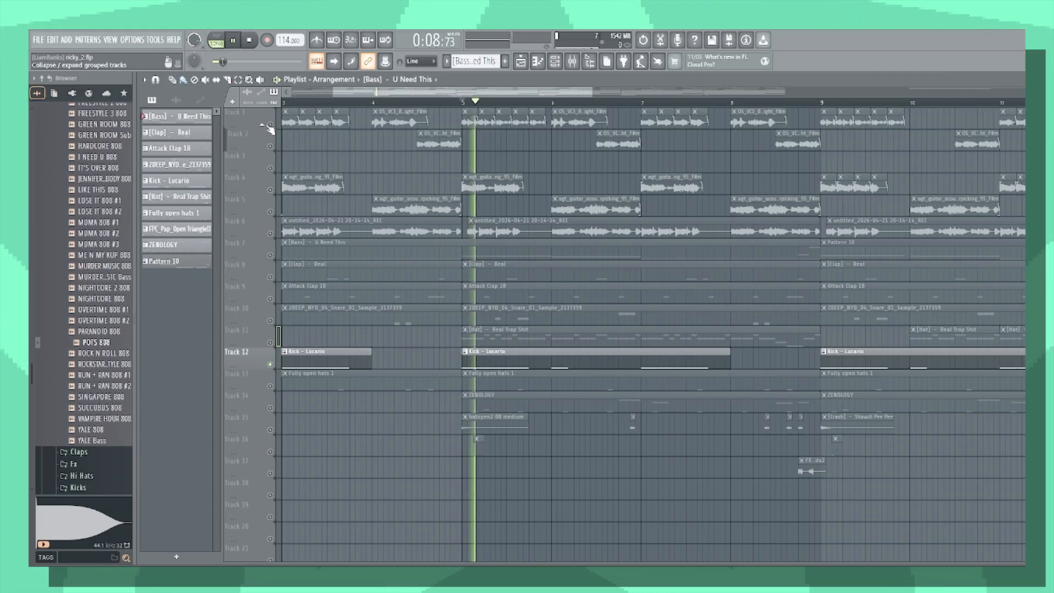
key(space)
Unmute Track 1 and play its vocal chops together with the Track 12 kick from bar 5
click(269, 126)
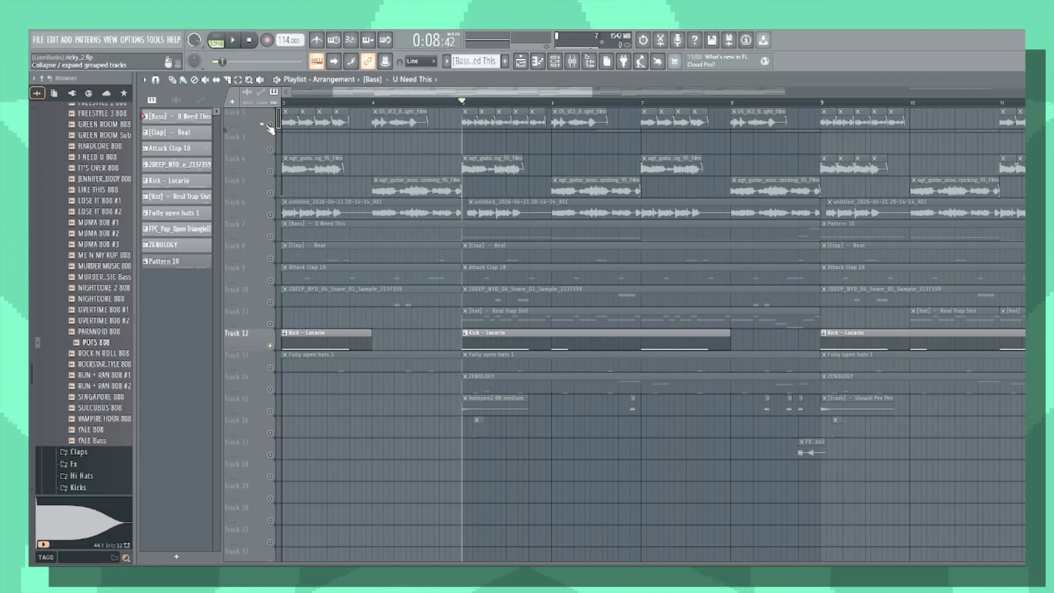
click(270, 126)
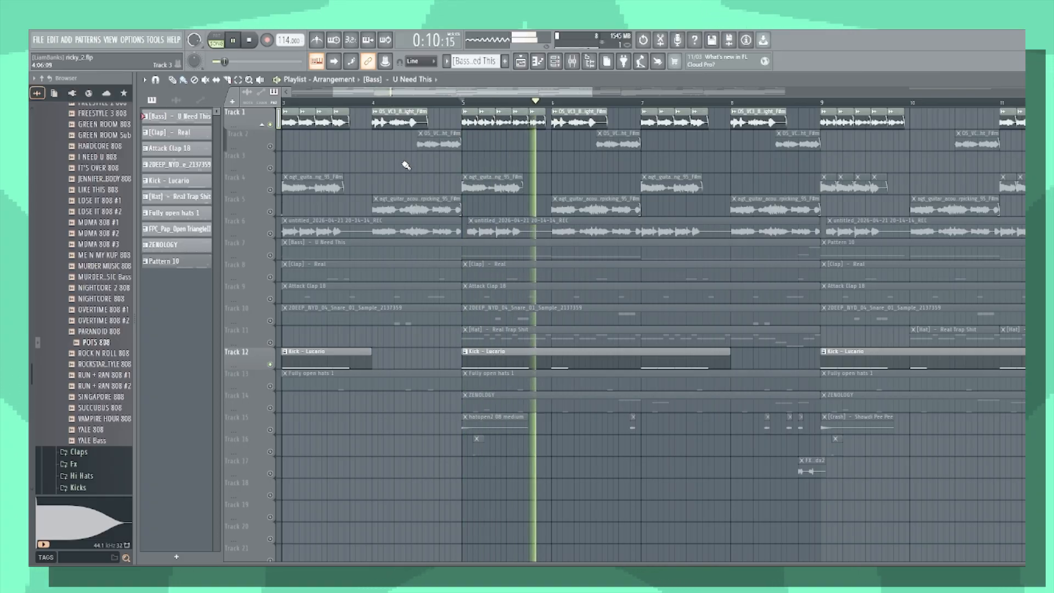
key(space)
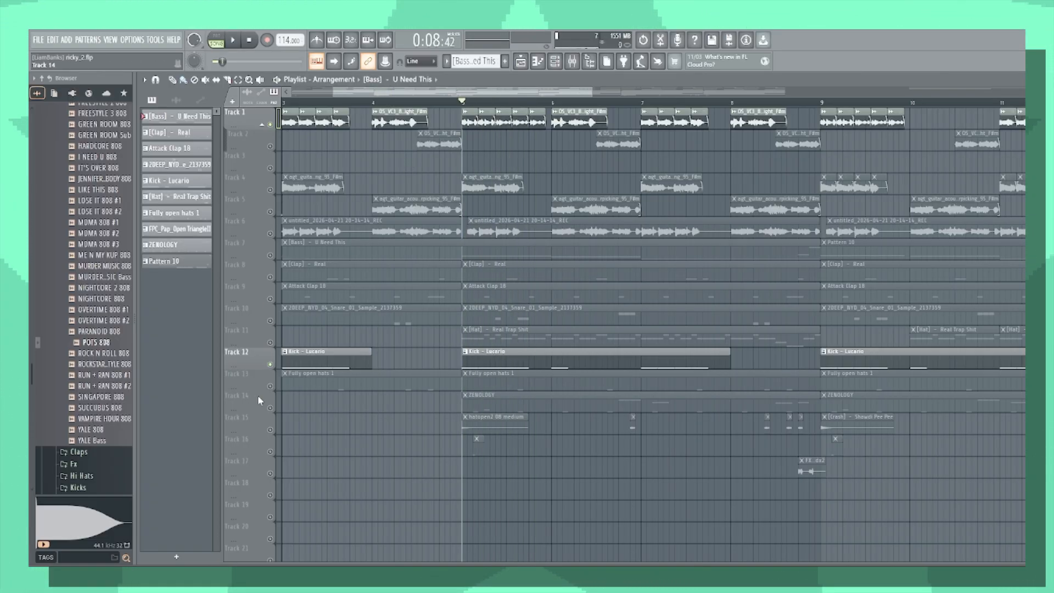
Solo Track 13 and play its open hats pattern from bar 5
key(space)
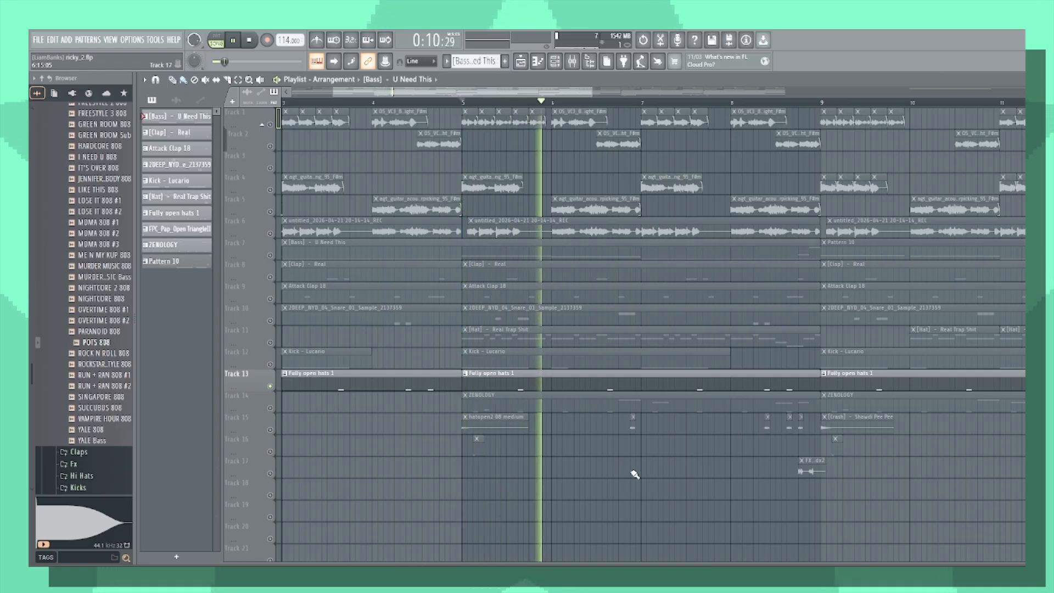
key(space)
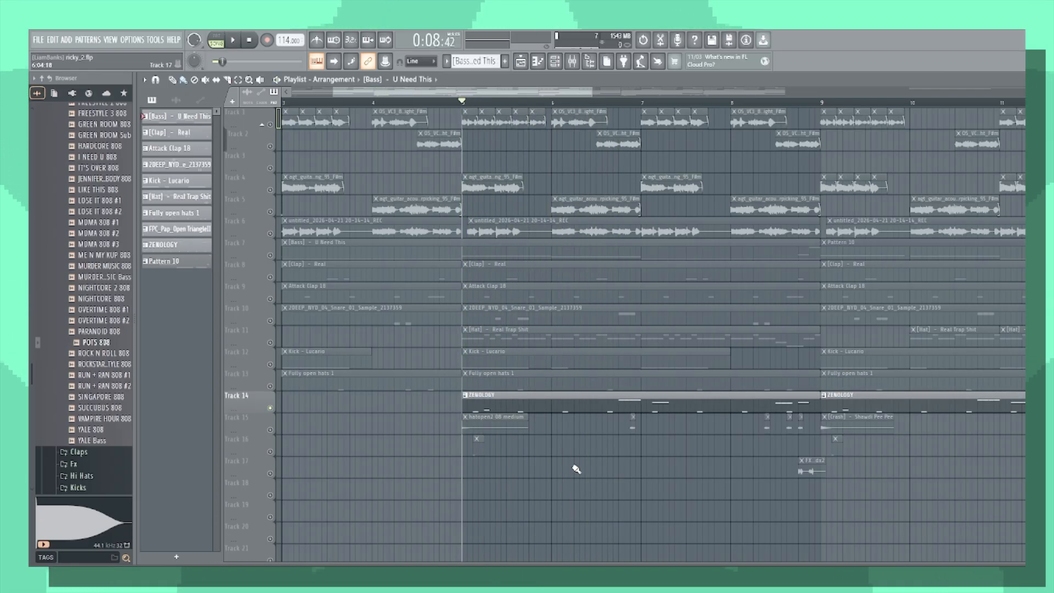
Open the soloed Track 14 ZENOLOGY pattern in the piano roll and examine its notes
double_click(558, 408)
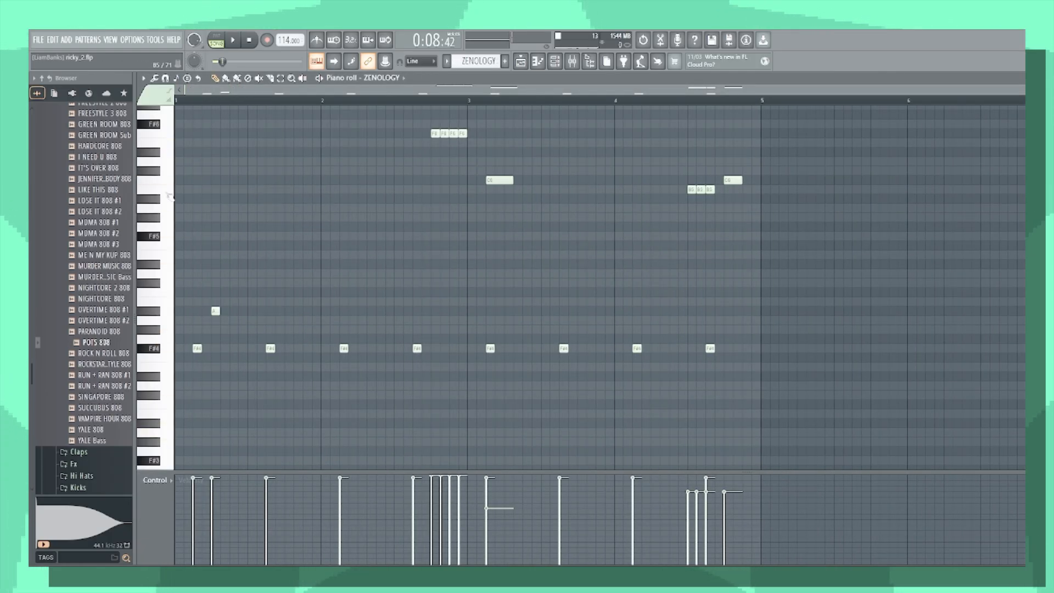
scroll(247, 190, up, 3)
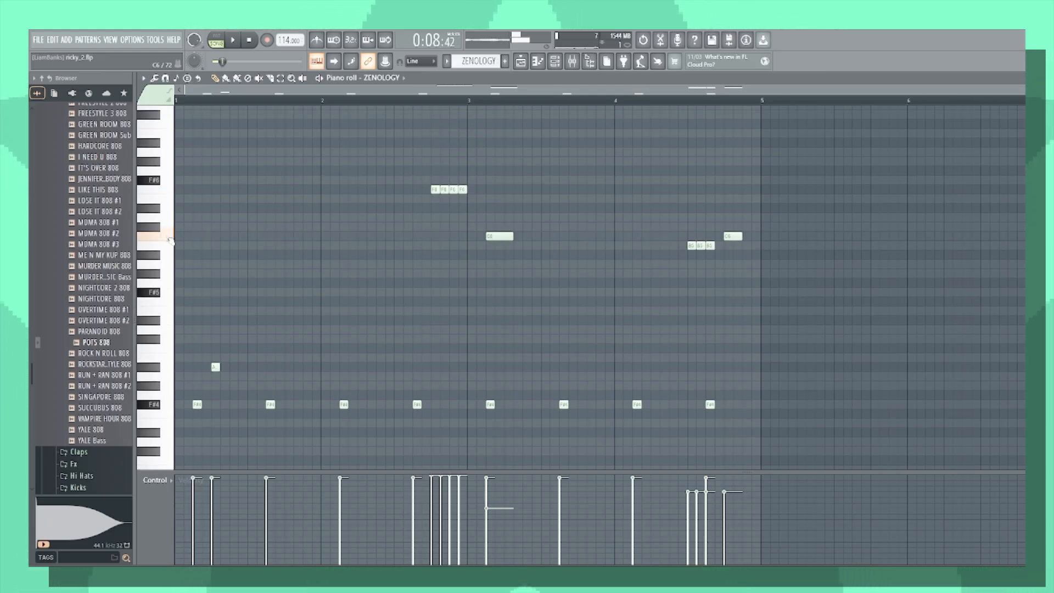
Return to the playlist and play the soloed Track 14 ZENOLOGY pattern from bar 5
click(530, 65)
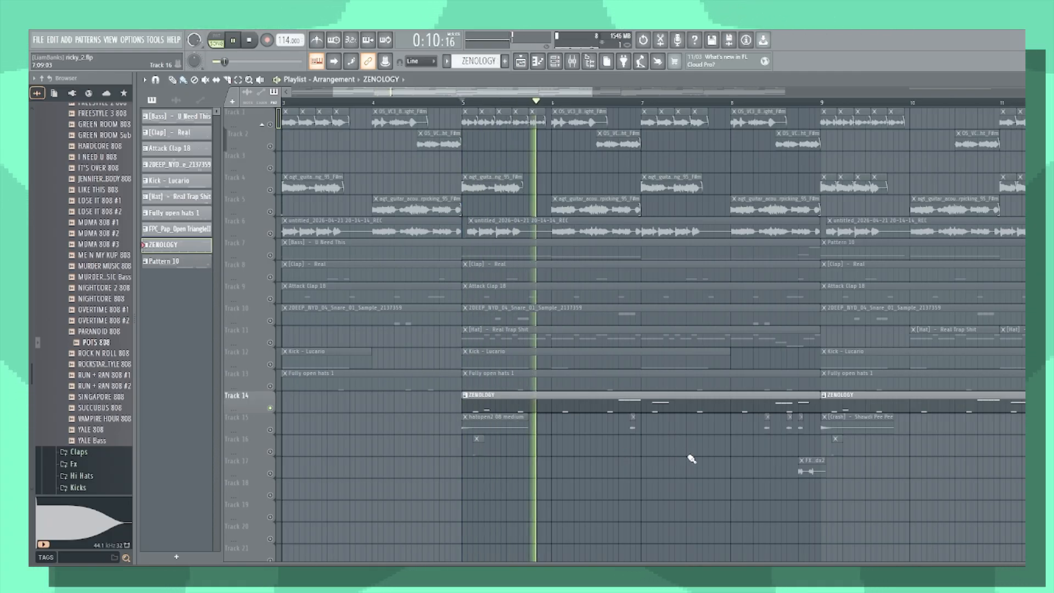
scroll(697, 459, down, 2)
scroll(701, 460, up, 2)
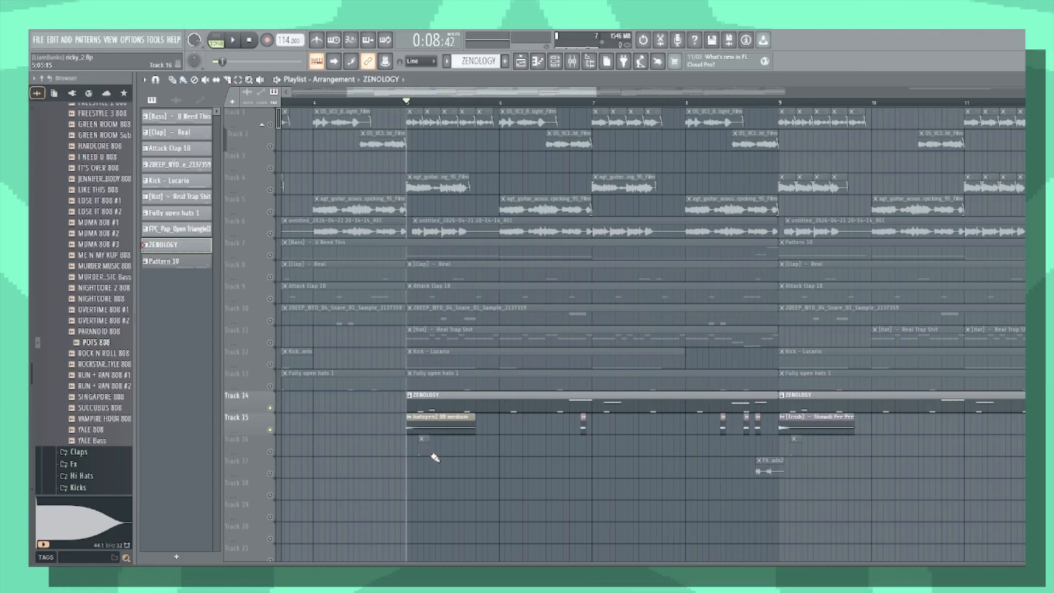
Unmute Track 15 and play its first sample together with the Track 14 ZENOLOGY pattern from bar 5
scroll(403, 456, down, 3)
scroll(388, 456, up, 6)
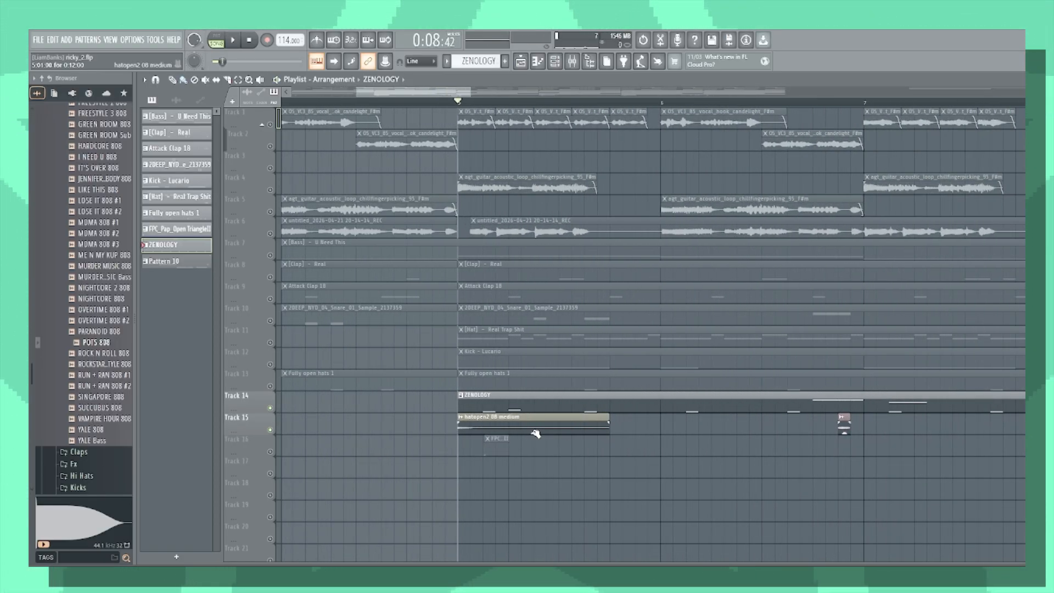
key(space)
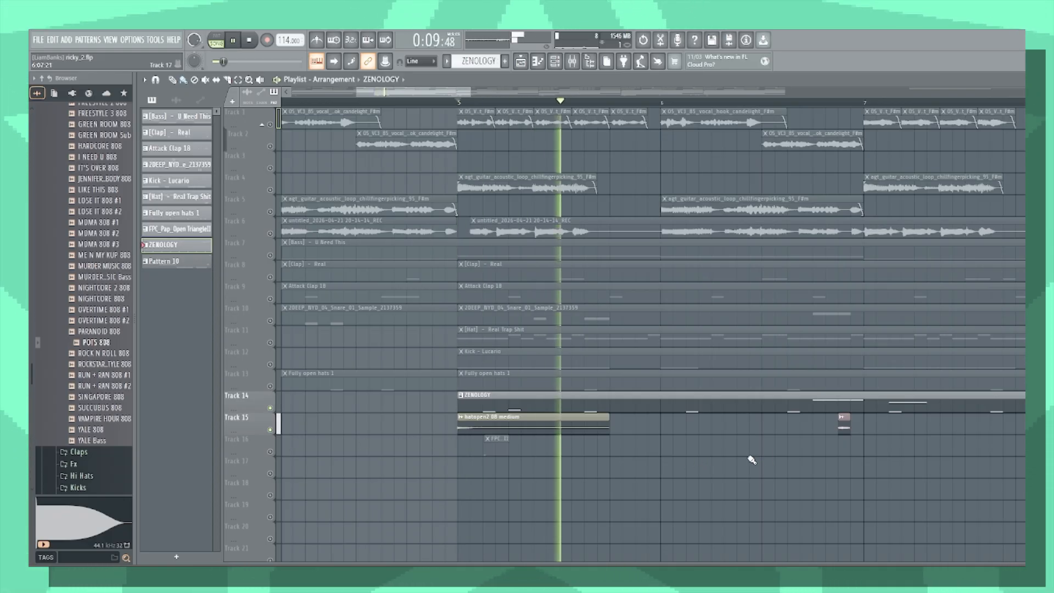
Solo Track 16 and play its open triangle pattern from bar 5
scroll(681, 494, down, 4)
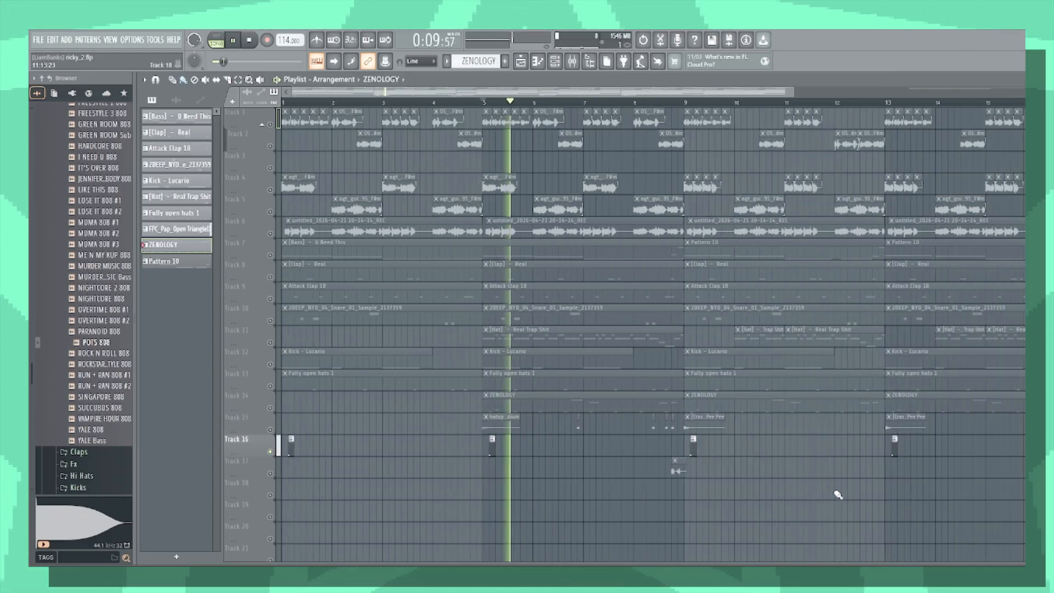
scroll(461, 468, down, 2)
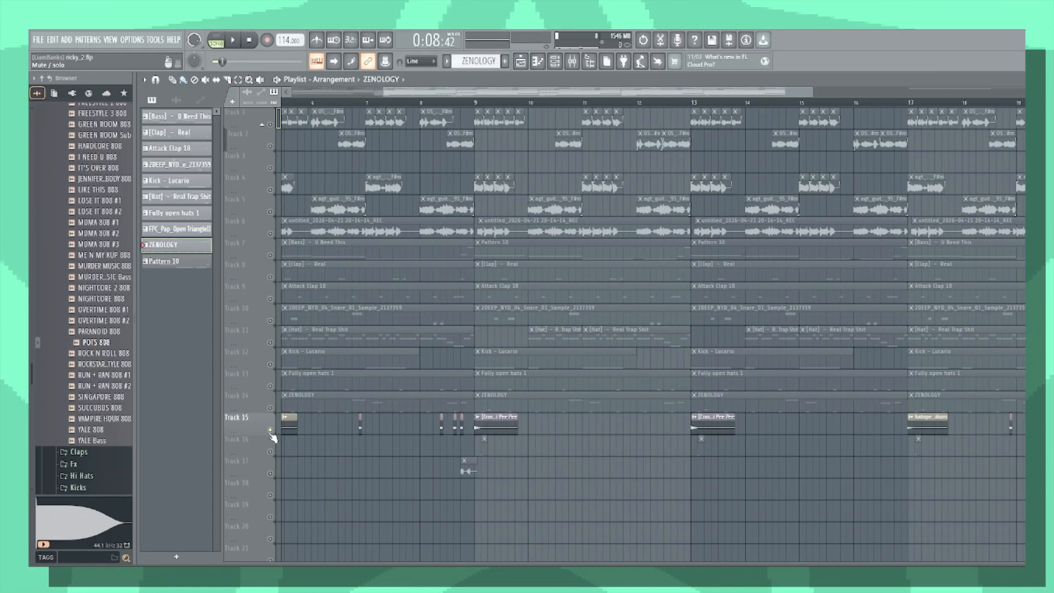
Solo Track 15 and play its short samples from the second half of bar 6
key(space)
scroll(312, 431, up, 3)
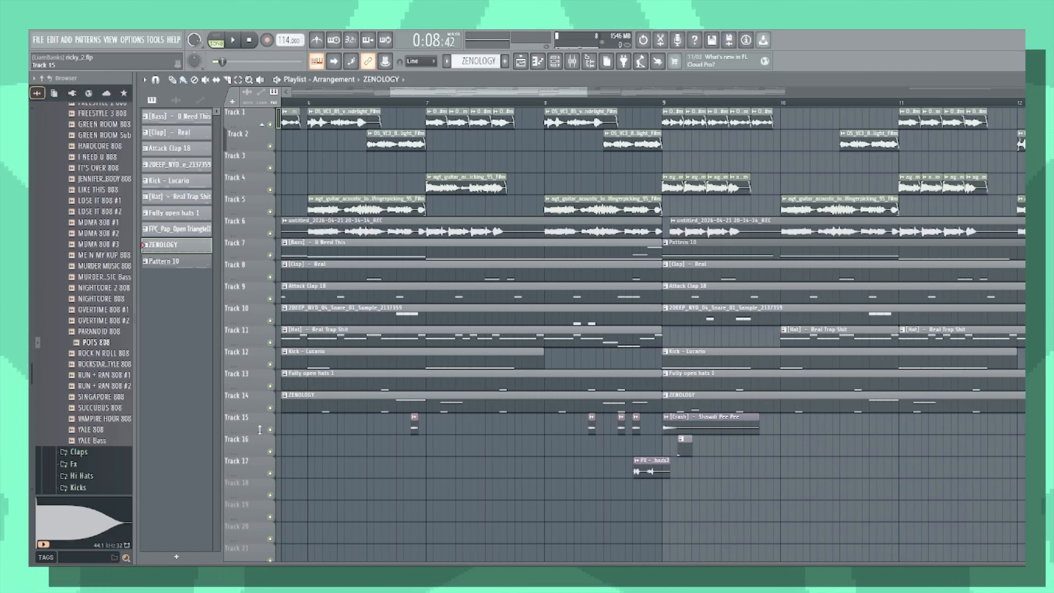
right_click(270, 430)
click(389, 102)
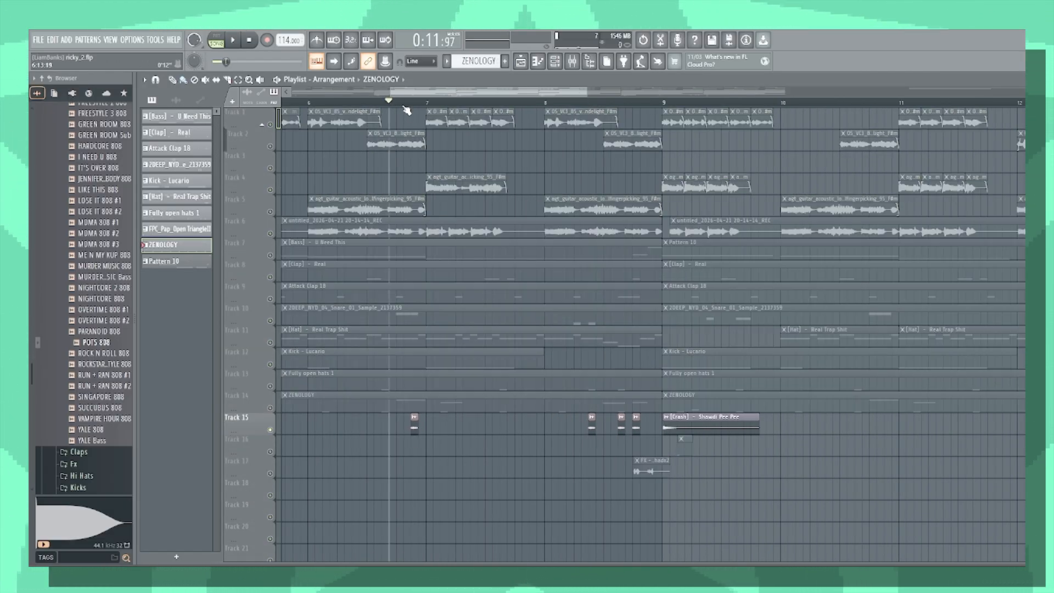
key(space)
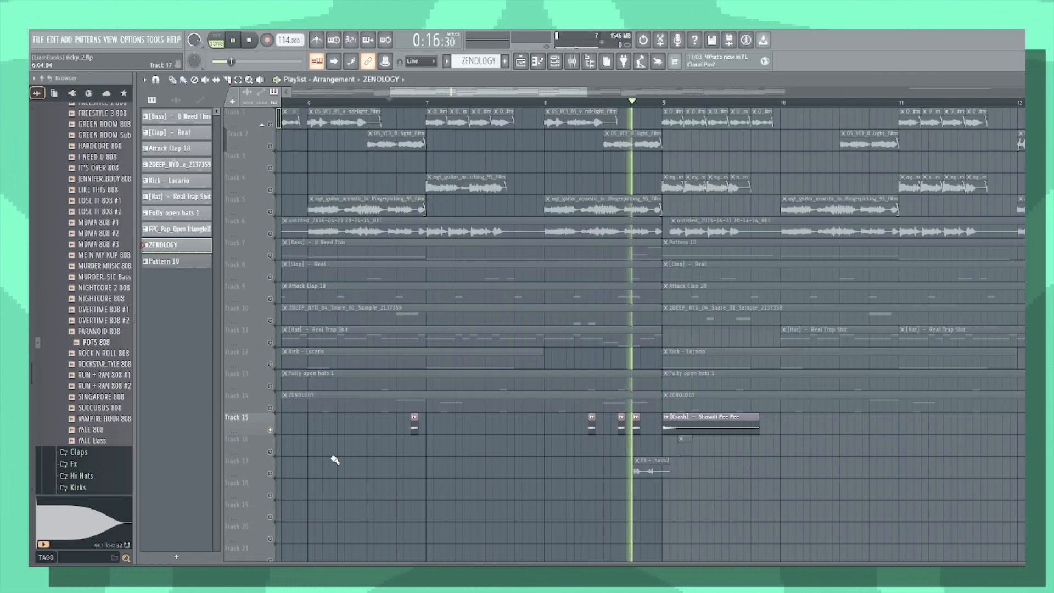
key(space)
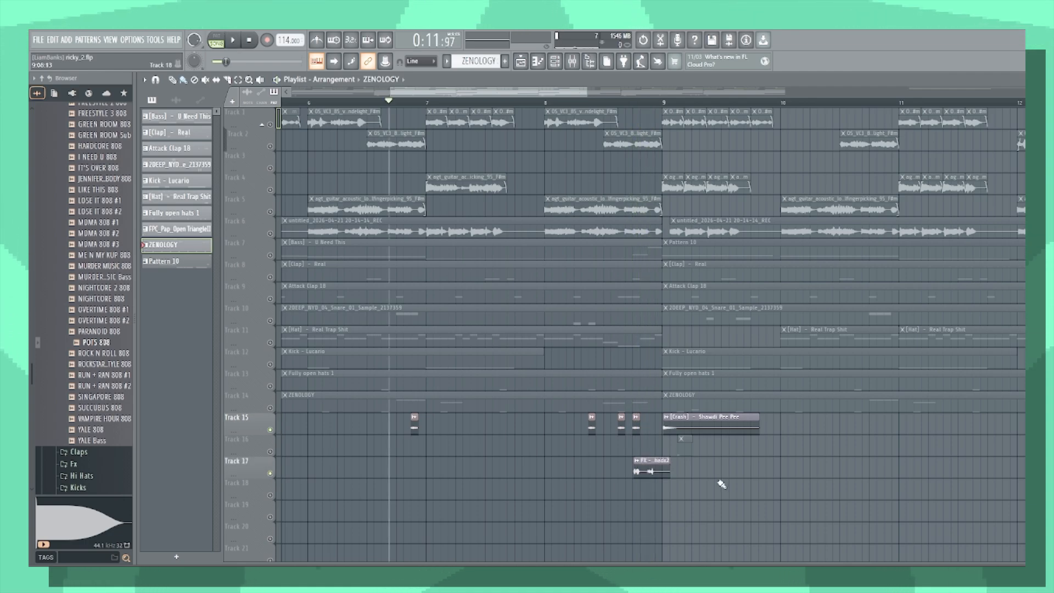
Unmute all tracks and play the full arrangement through Track 17's FX sample into bar 9
ctrl+scroll(614, 498, down, 3)
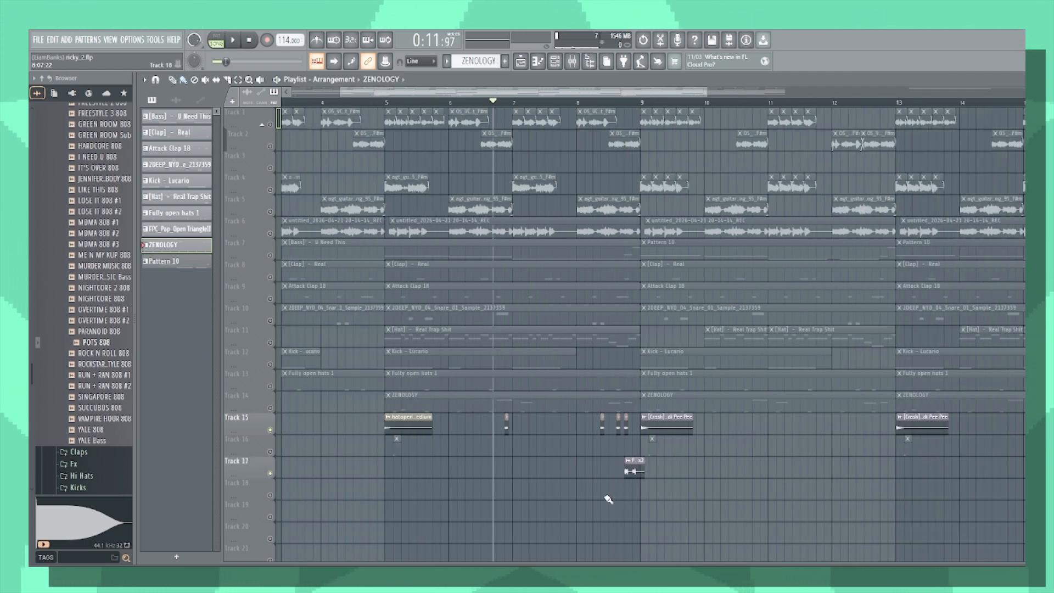
right_click(270, 473)
key(space)
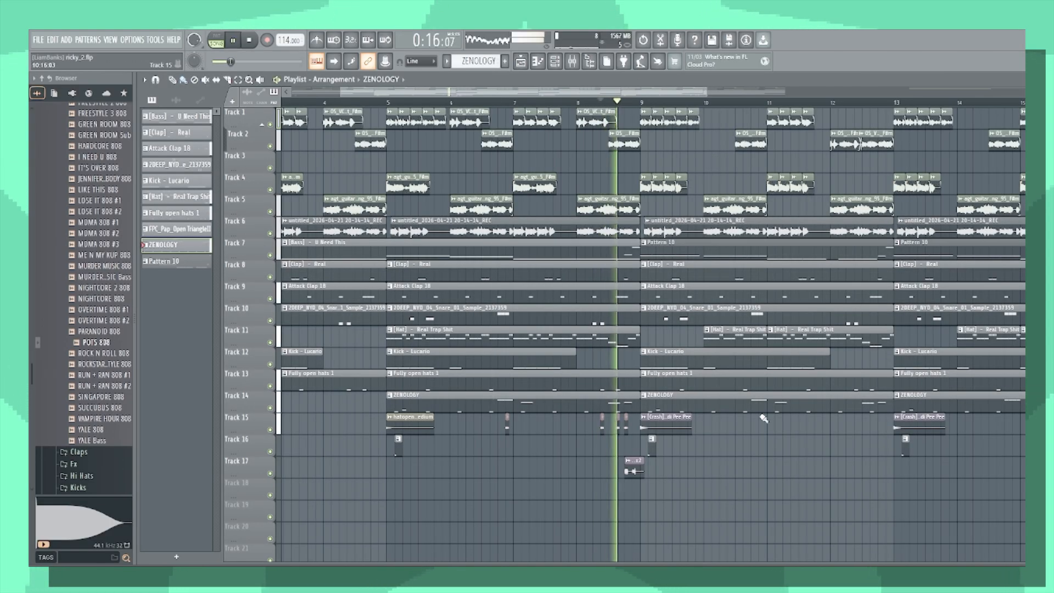
ctrl+scroll(785, 471, down, 1)
ctrl+scroll(579, 471, up, 2)
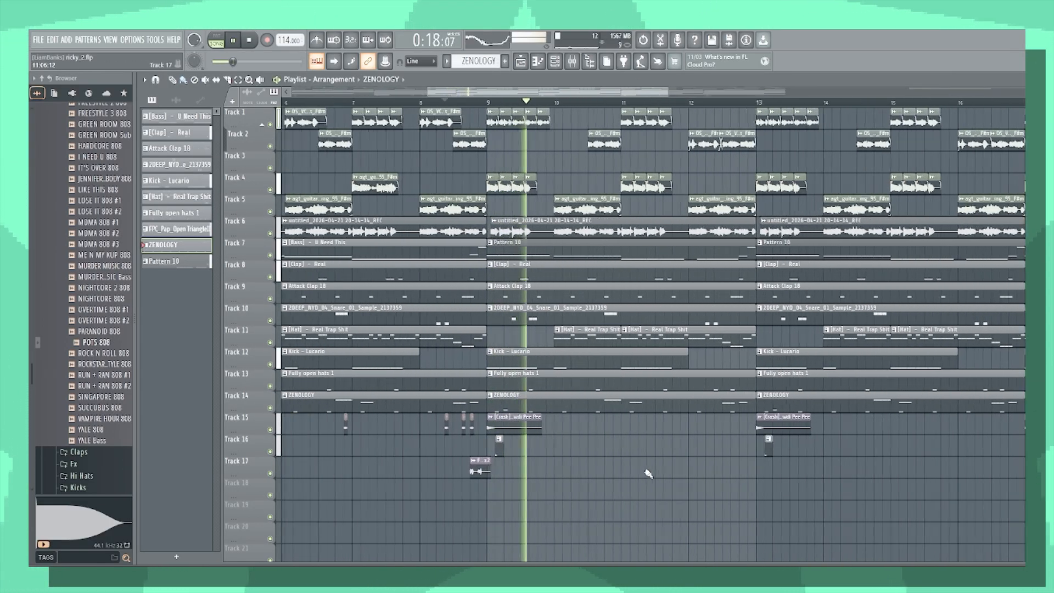
key(space)
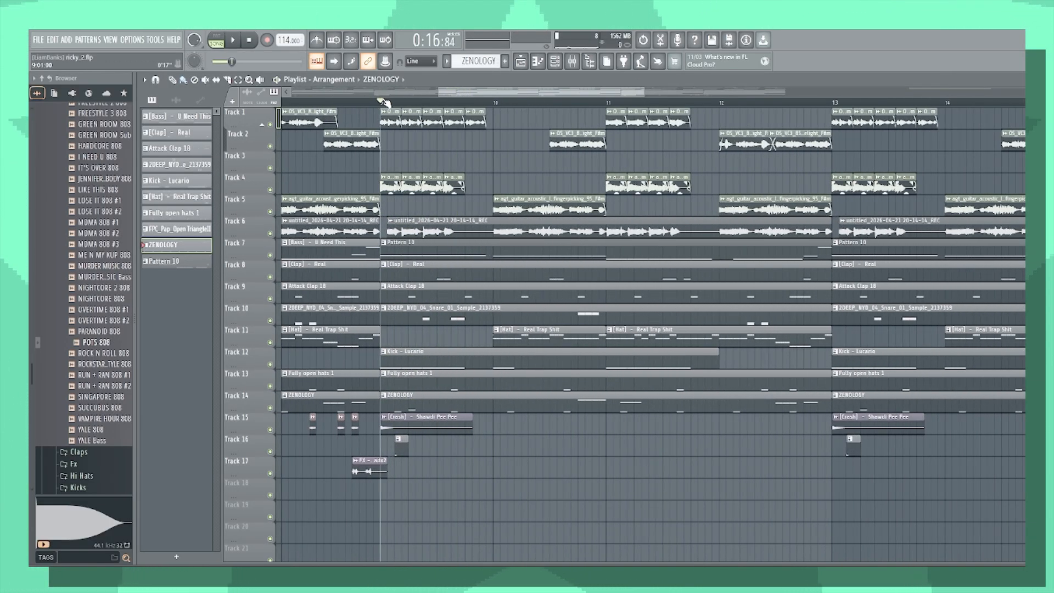
Open Track 7's Pattern 10 at bar 9 in the piano roll and bring up its channels in the Channel rack
double_click(406, 248)
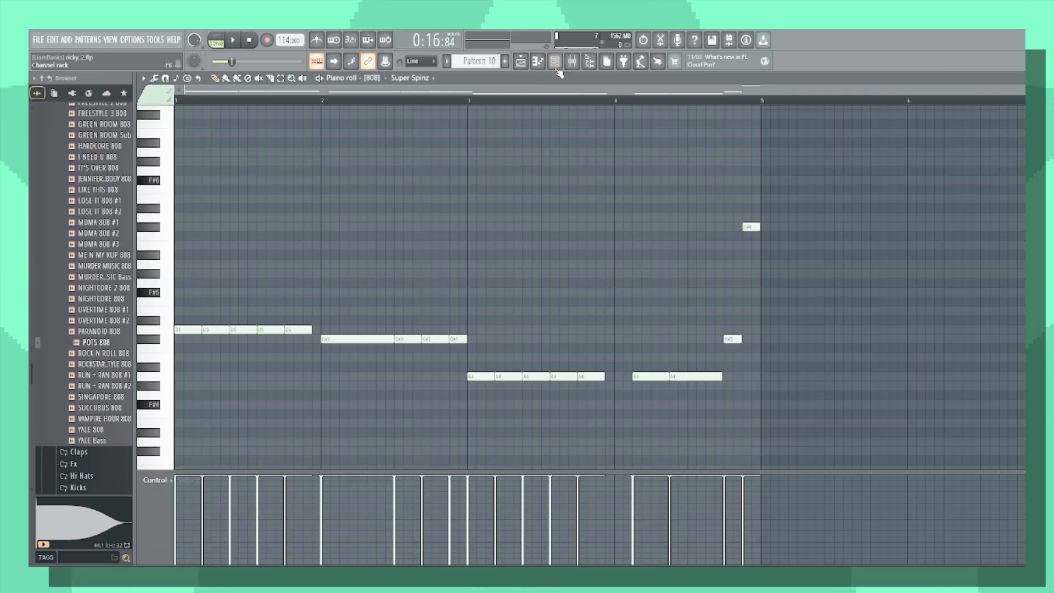
scroll(321, 246, down, 1)
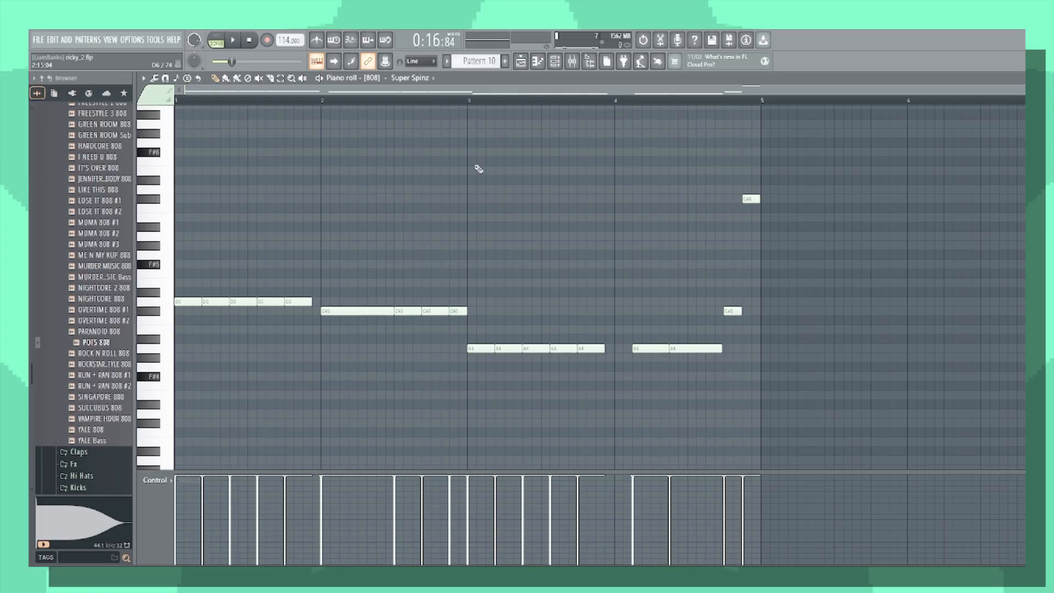
click(555, 62)
click(333, 98)
click(334, 104)
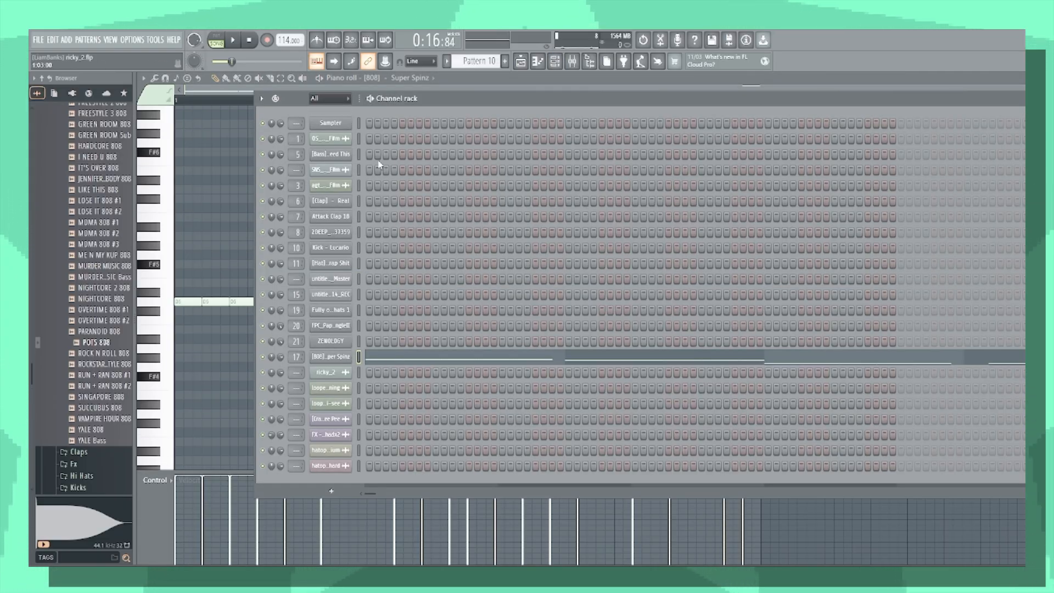
Examine the sampler settings of the [808] - Super Spinz channel and close them
right_click(335, 361)
click(330, 359)
click(329, 359)
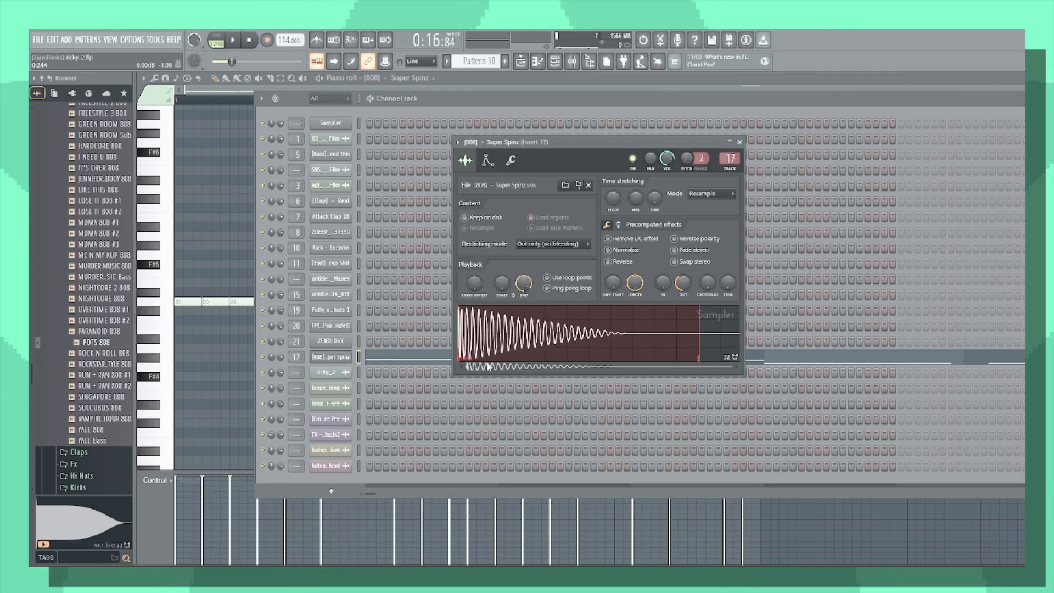
click(739, 143)
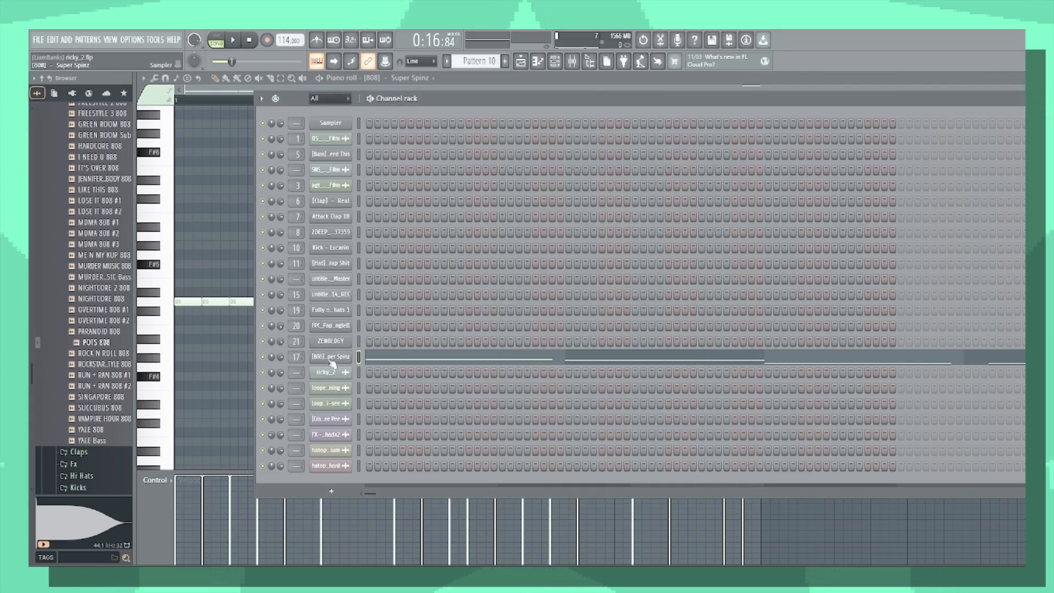
Reopen the Super Spinz 808 notes in the piano roll and play them with the arrangement from bar 9
click(428, 357)
key(space)
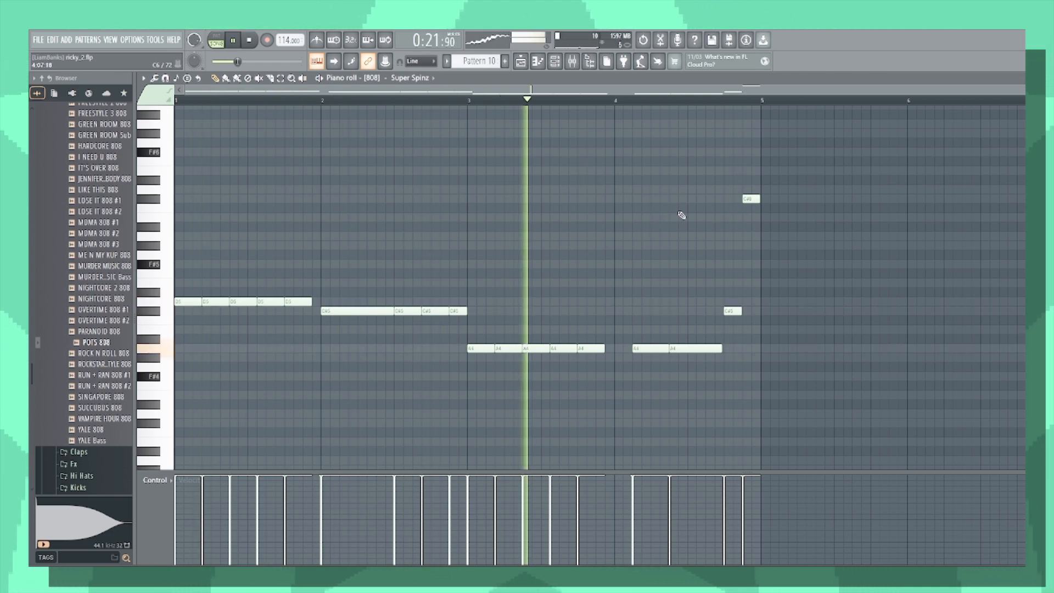
scroll(785, 324, down, 2)
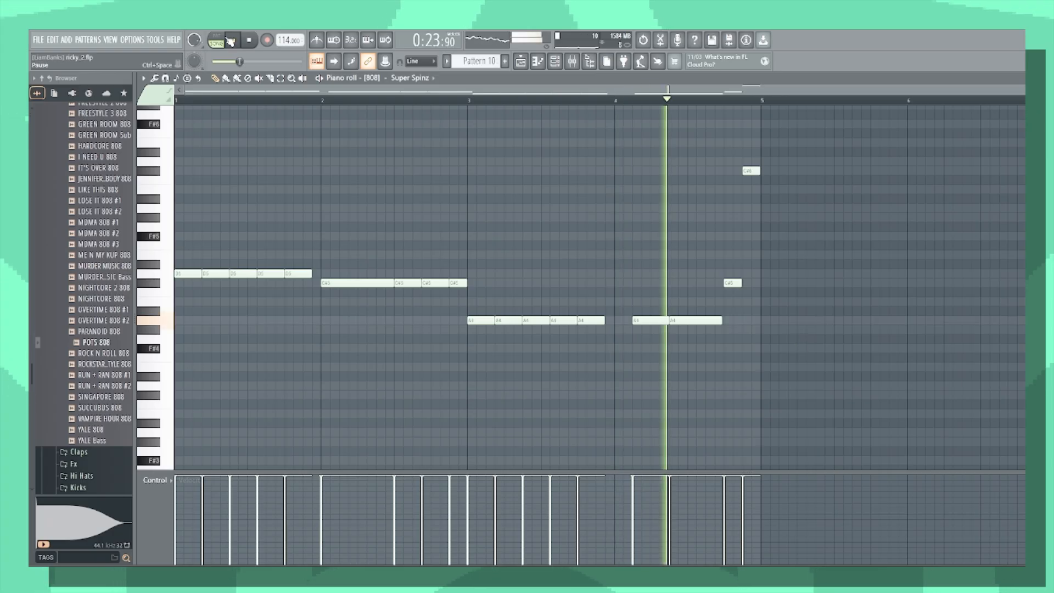
key(space)
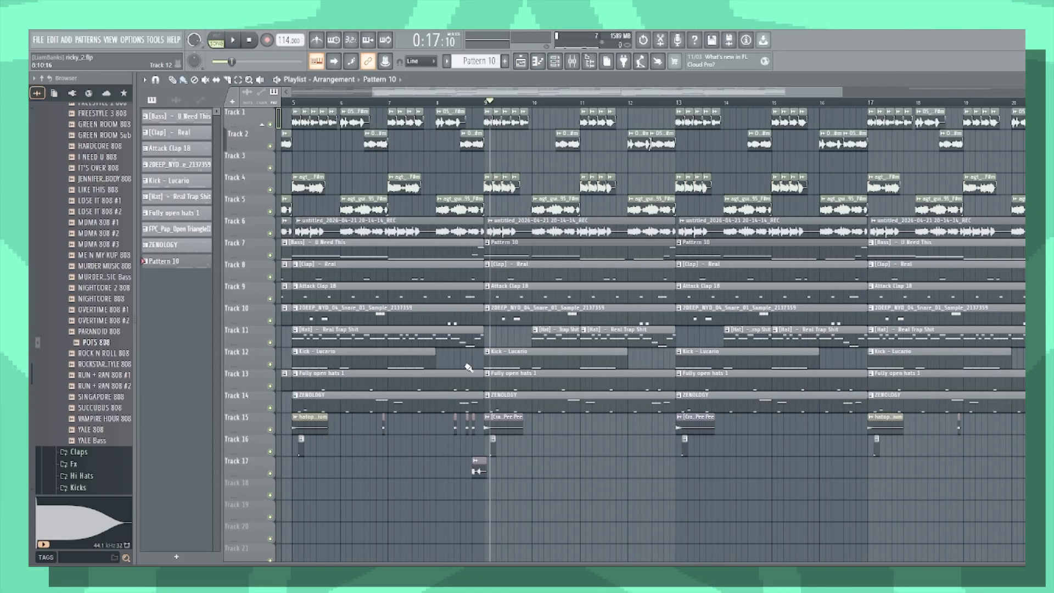
Review the whole arrangement in the playlist and move the playback position to bar 5
scroll(468, 368, up, 2)
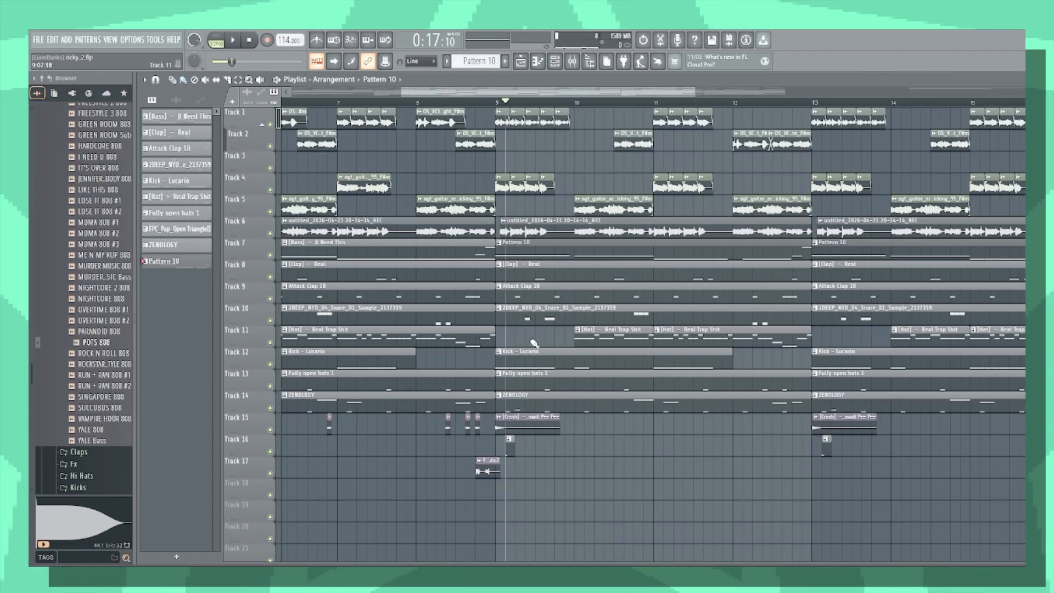
scroll(549, 352, down, 4)
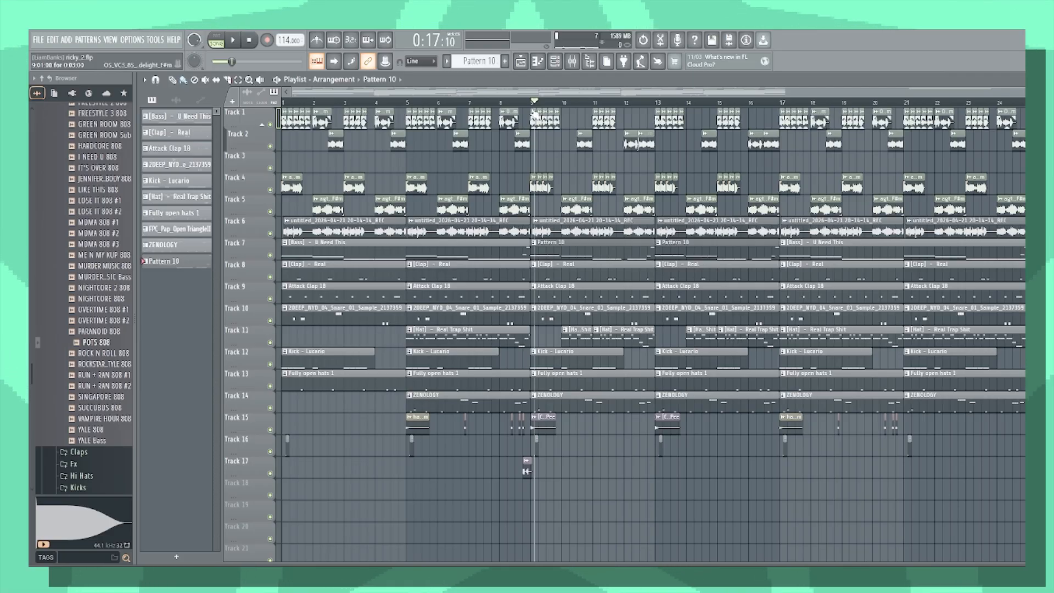
click(410, 105)
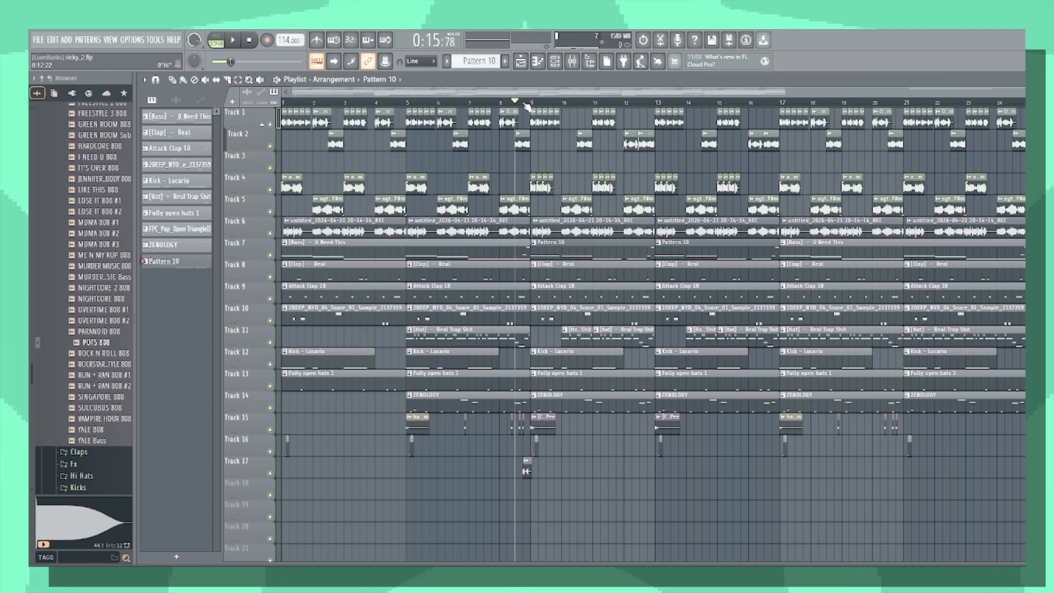
Examine the Fruity Fast Dist and Fruity Compressor settings on the mixer's Master track
click(922, 113)
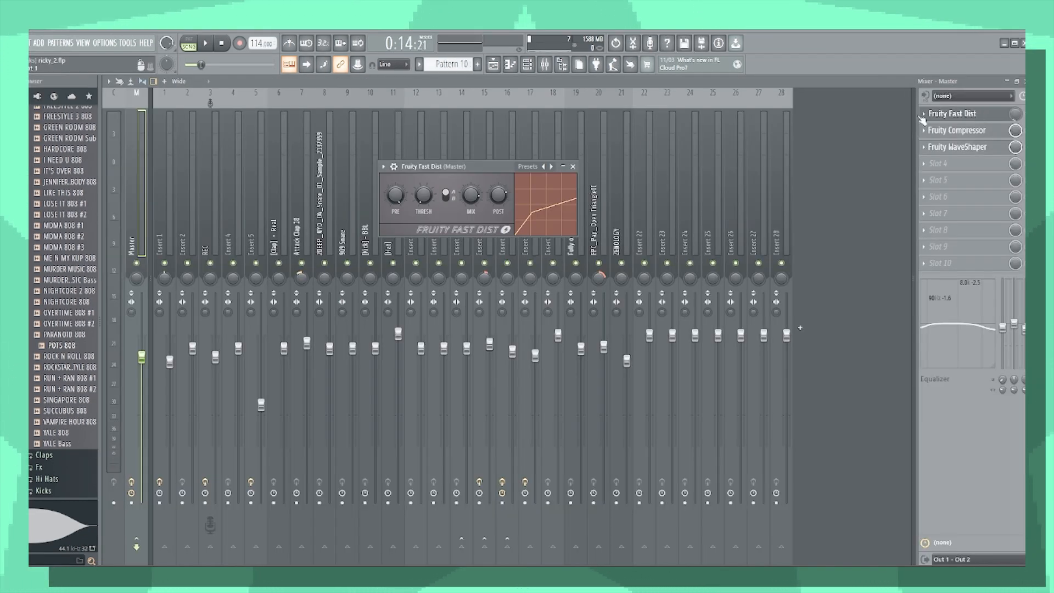
click(573, 166)
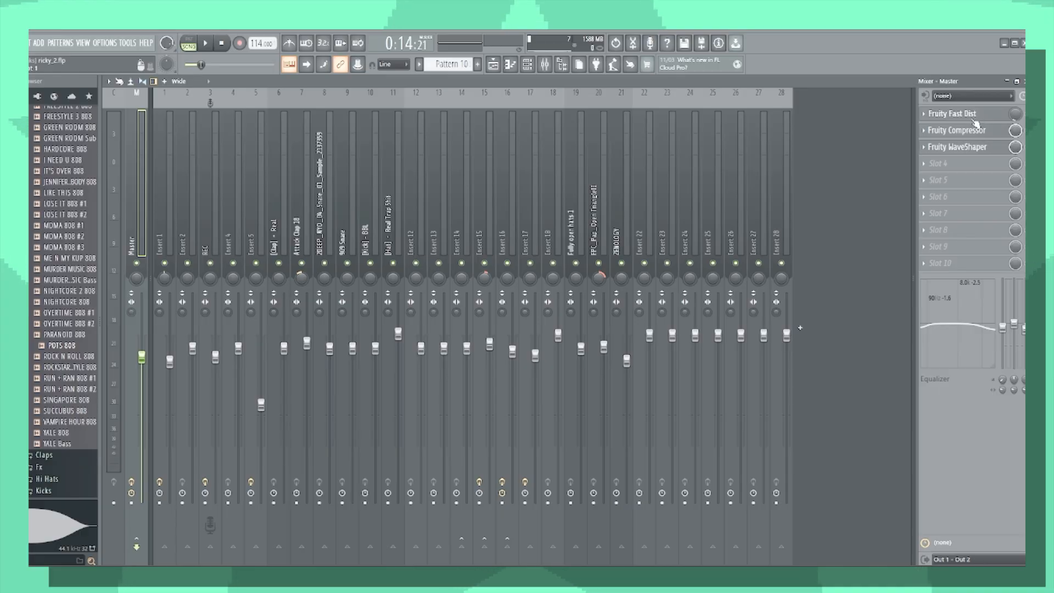
click(960, 131)
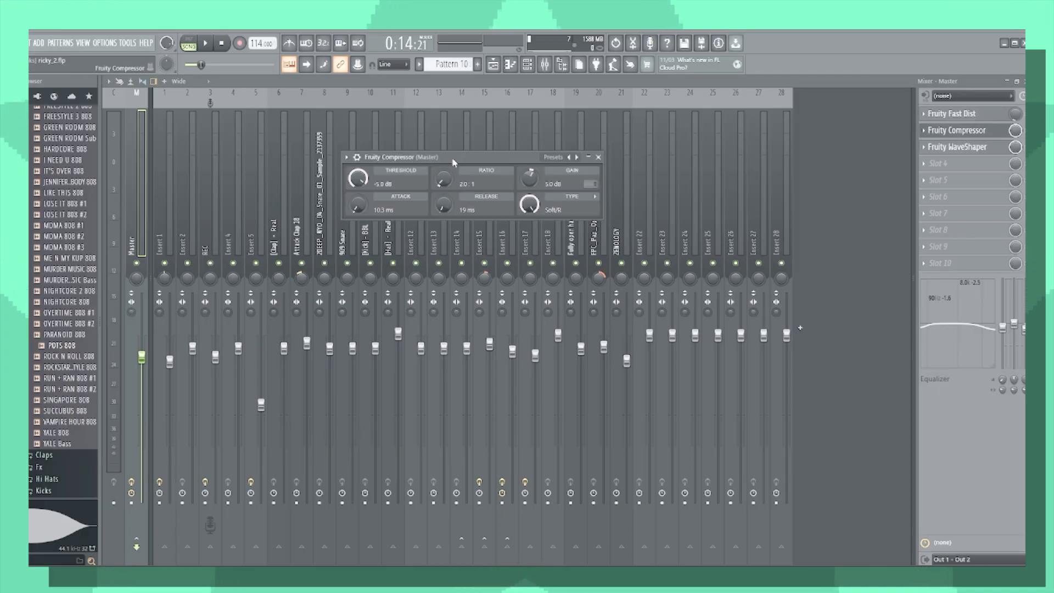
drag(454, 162, 621, 125)
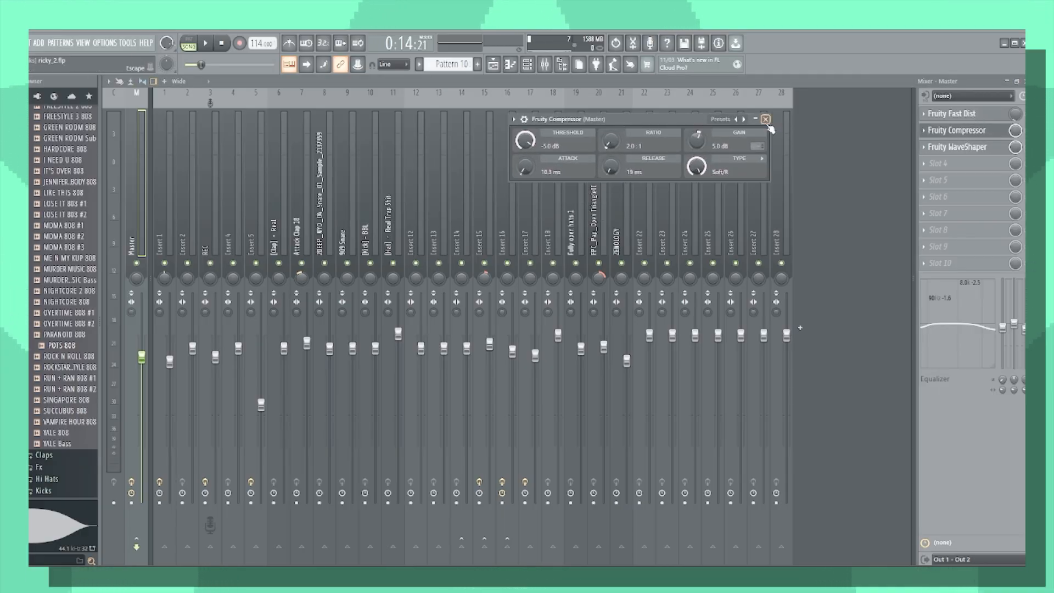
click(766, 119)
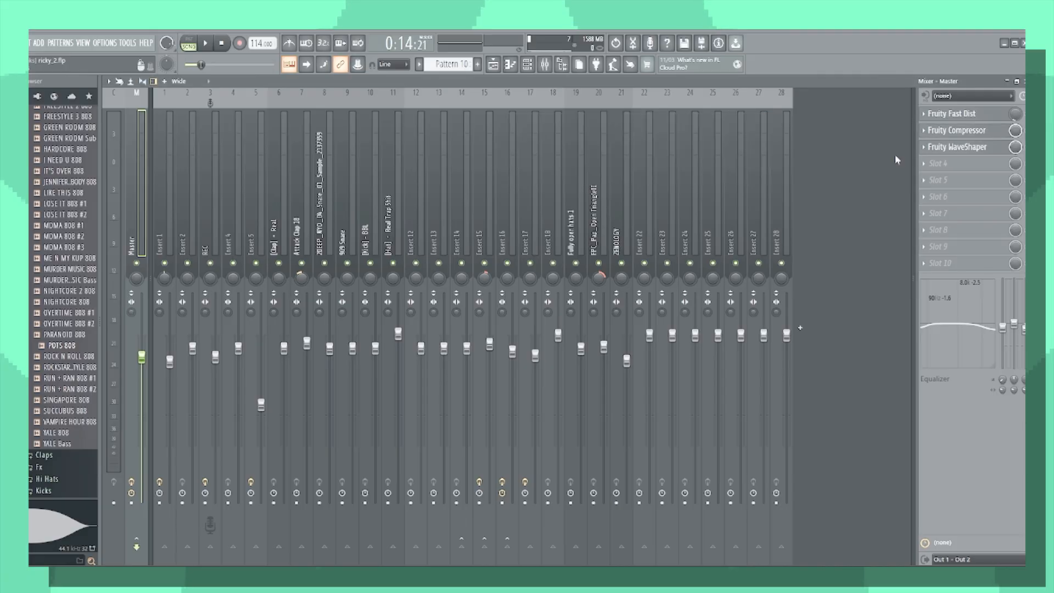
Open the Master track's Fruity WaveShaper and examine its curve while playing the beat
click(972, 149)
drag(417, 144, 487, 135)
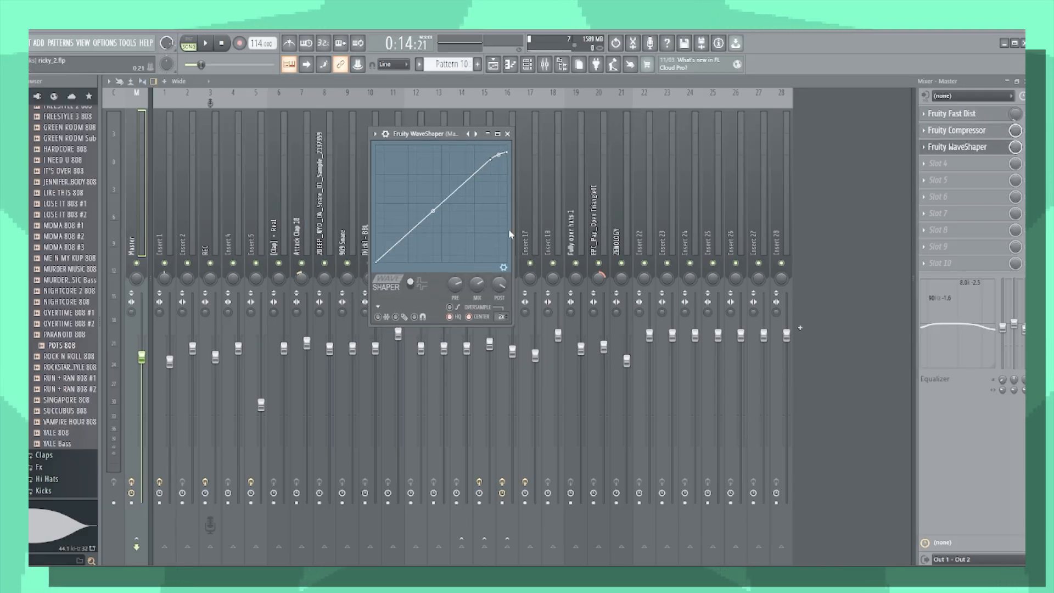
drag(415, 142, 520, 144)
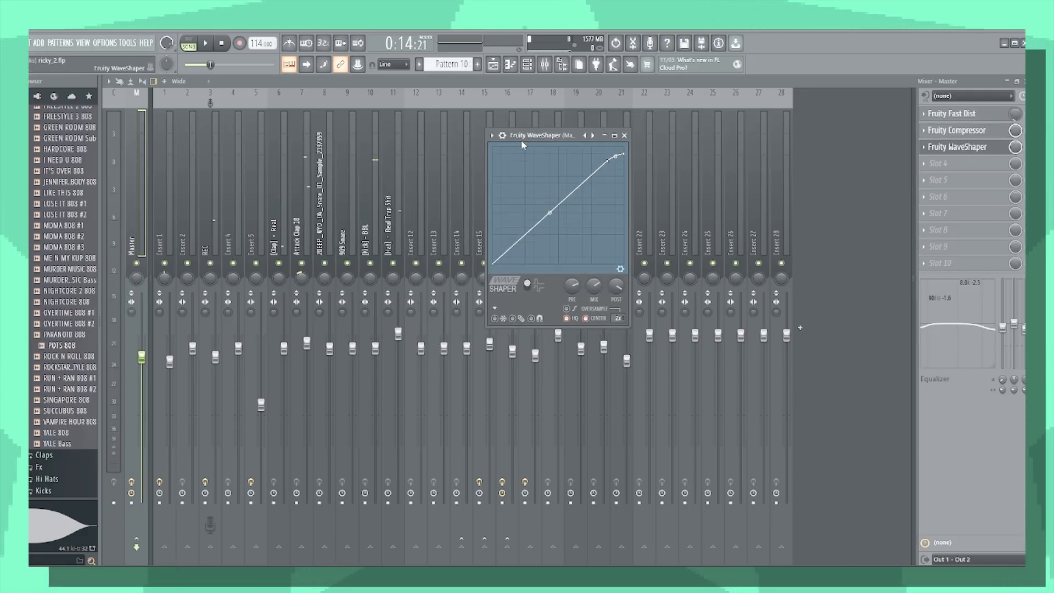
key(space)
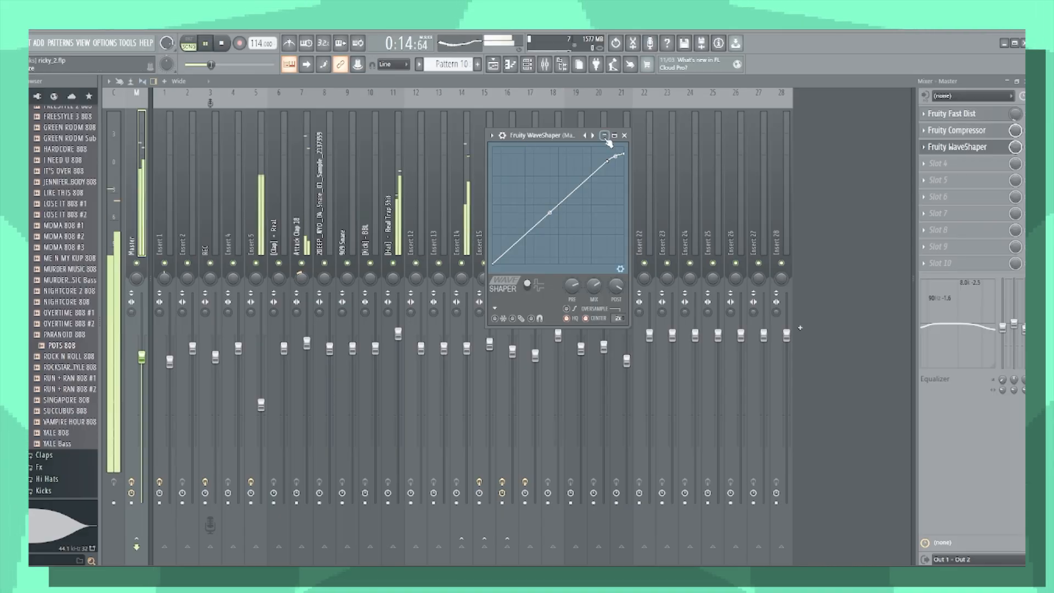
click(606, 136)
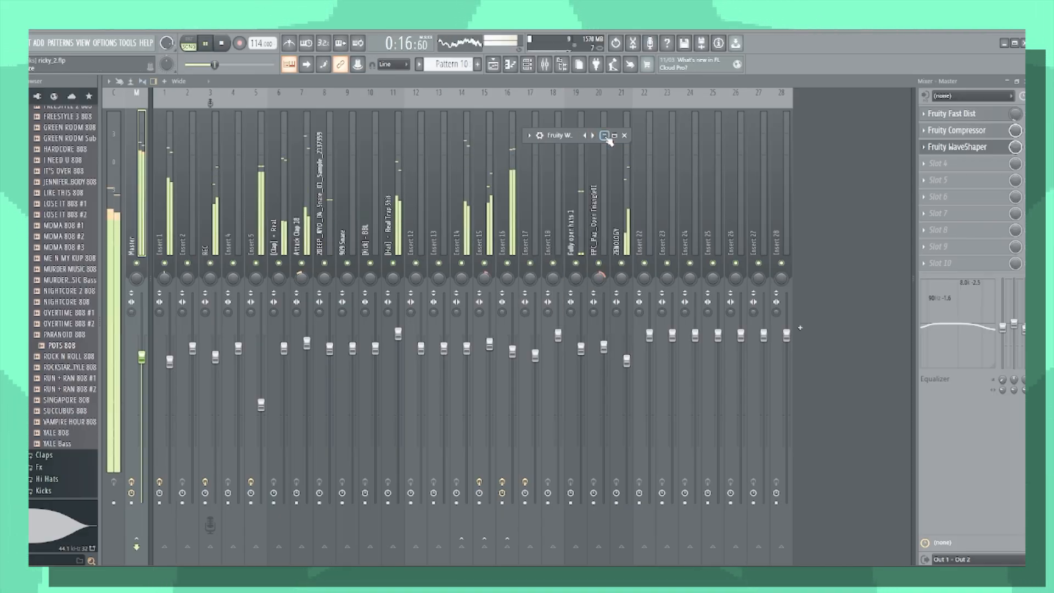
click(606, 137)
drag(551, 138, 561, 114)
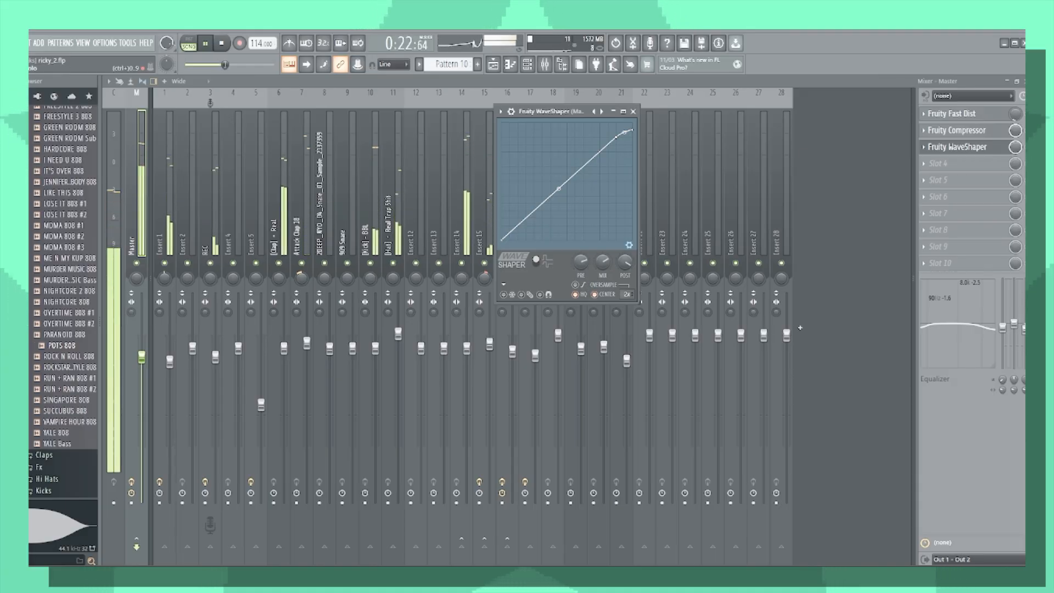
Close the Fruity WaveShaper and play the beat while viewing the playlist arrangement and the mixer levels
key(space)
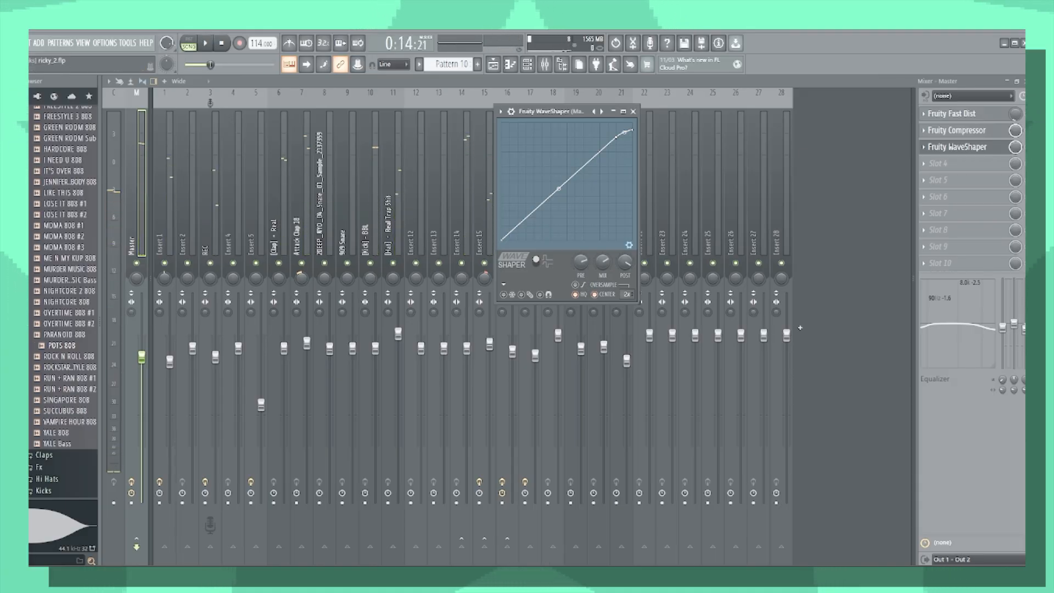
key(Escape)
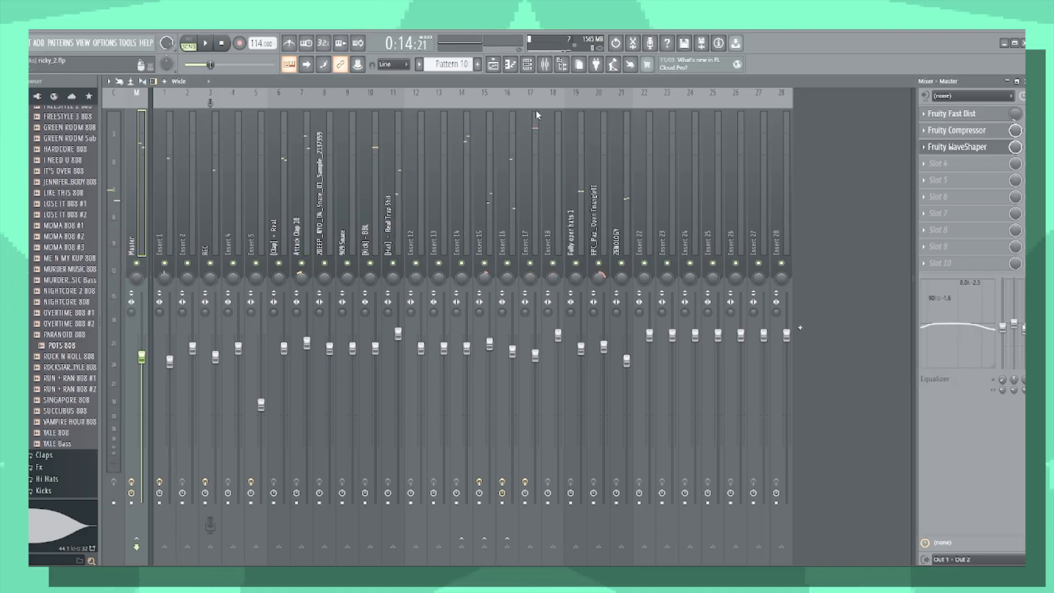
key(space)
click(496, 69)
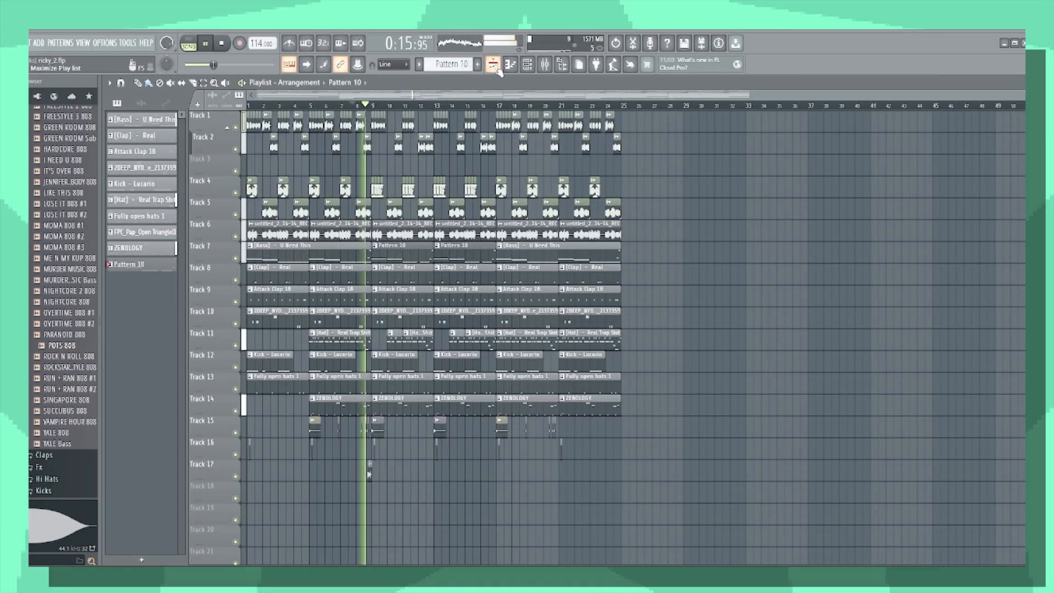
click(494, 66)
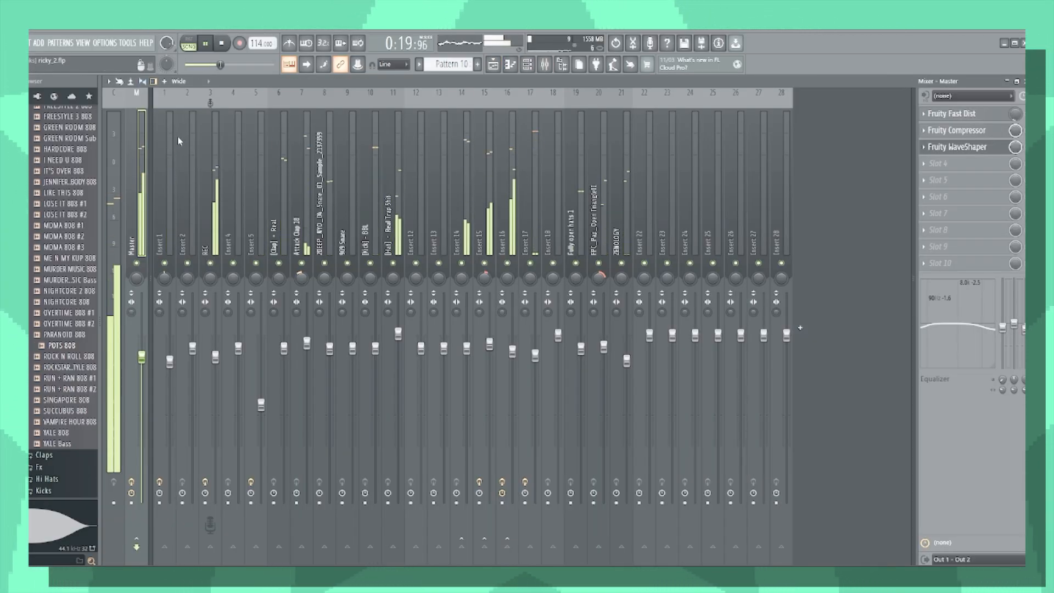
key(space)
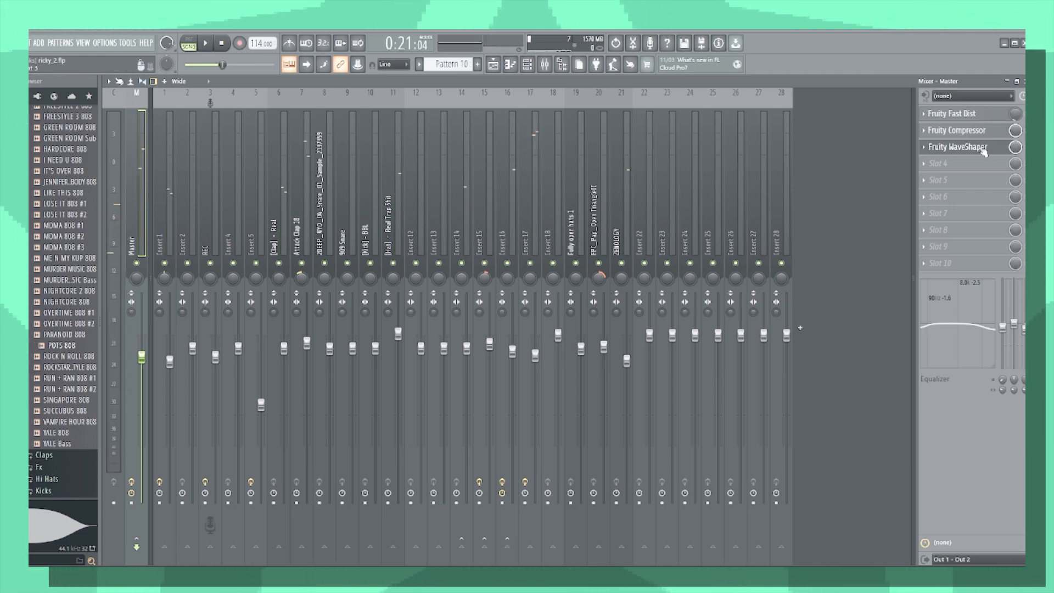
Reopen the Master track's Fruity WaveShaper, play the song from the beginning and shift the plugin window aside
click(961, 146)
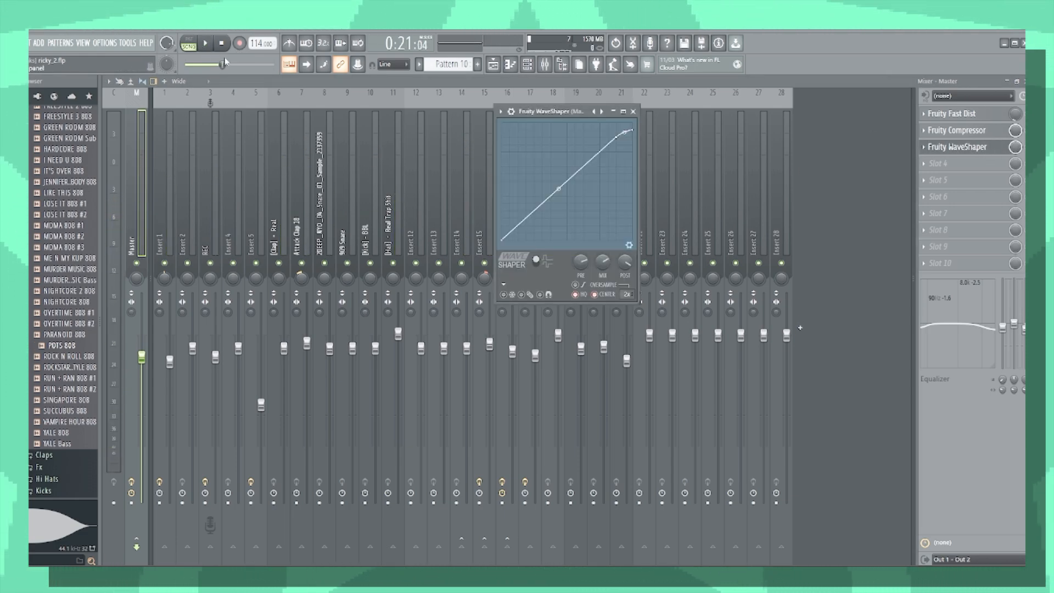
click(200, 45)
click(188, 43)
click(204, 42)
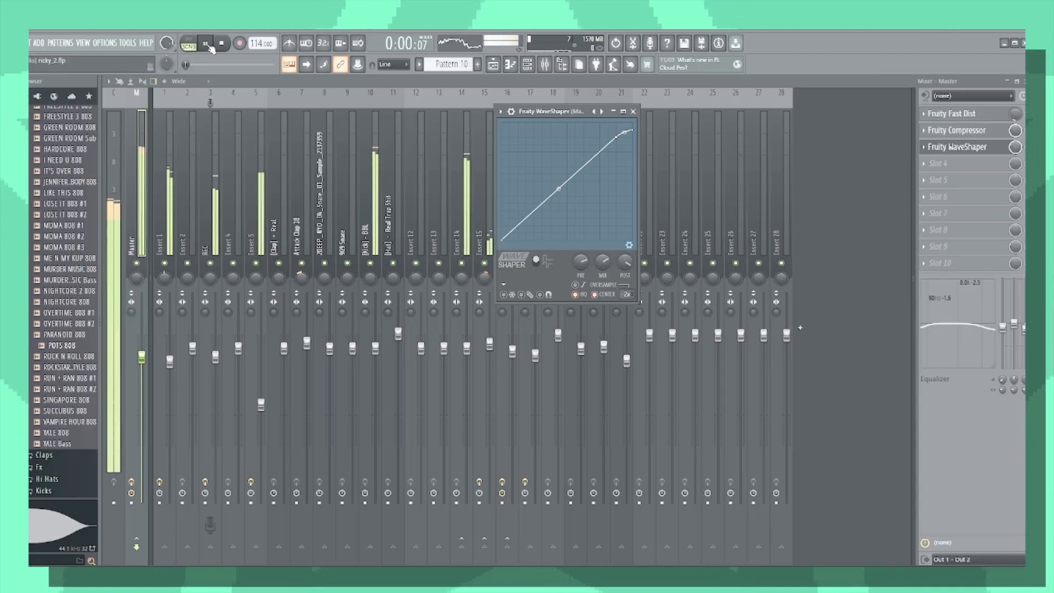
drag(613, 111, 558, 104)
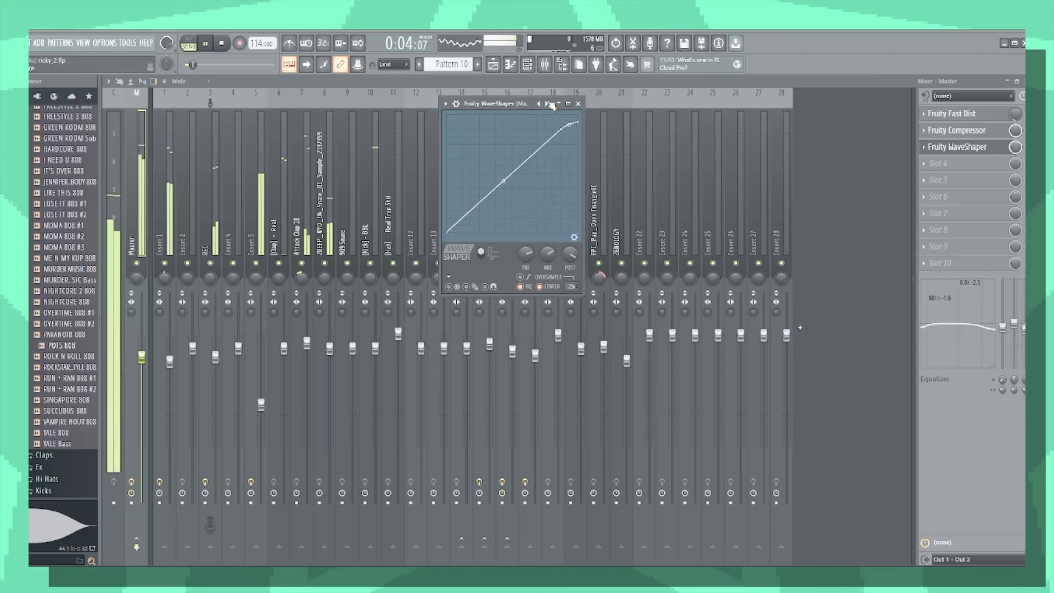
Stop playback and set the playlist's playback position just before bar 9
click(493, 65)
key(space)
click(364, 104)
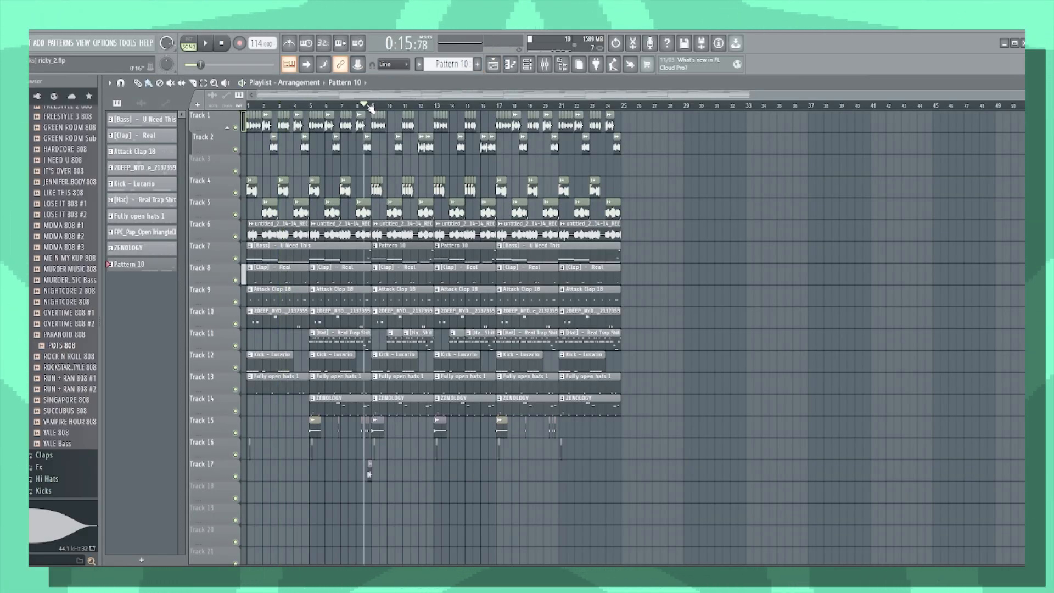
Play the beat from just before bar 9 with the Master track's Fruity WaveShaper open, and close the plugin
click(553, 71)
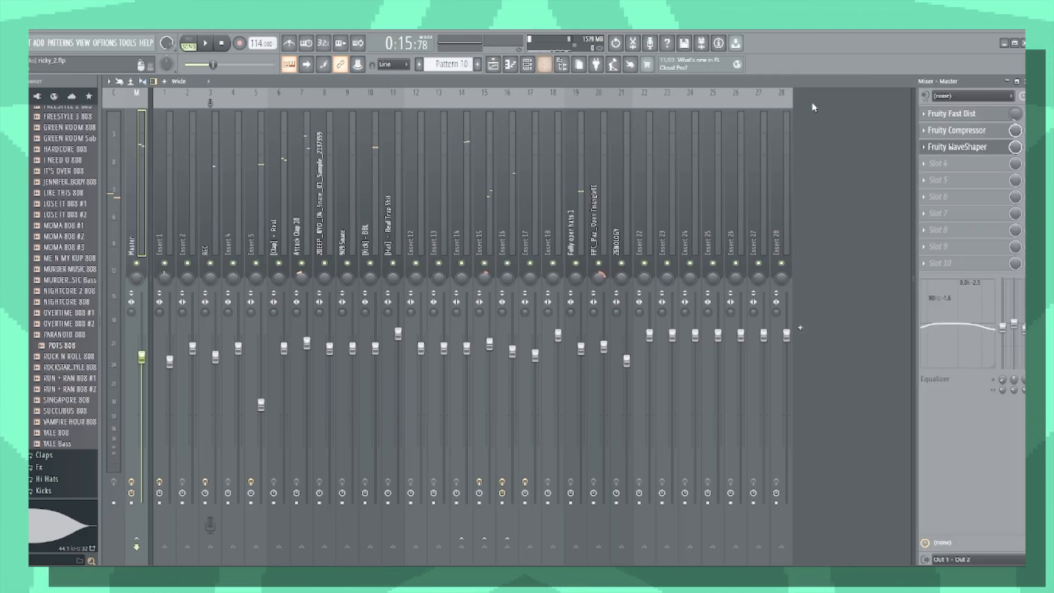
click(983, 149)
key(space)
drag(502, 106, 510, 101)
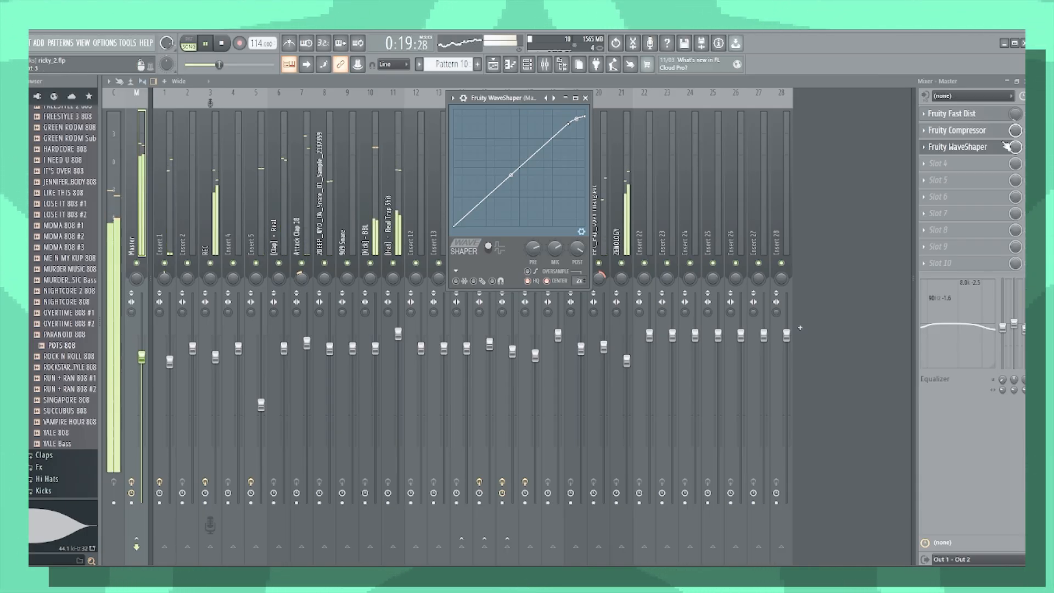
key(Escape)
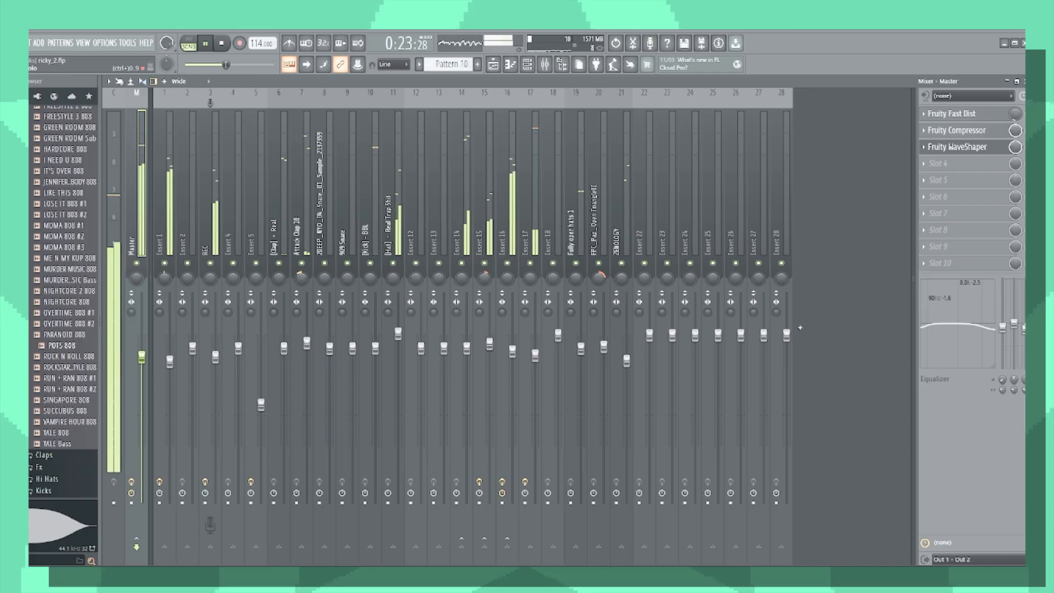
key(space)
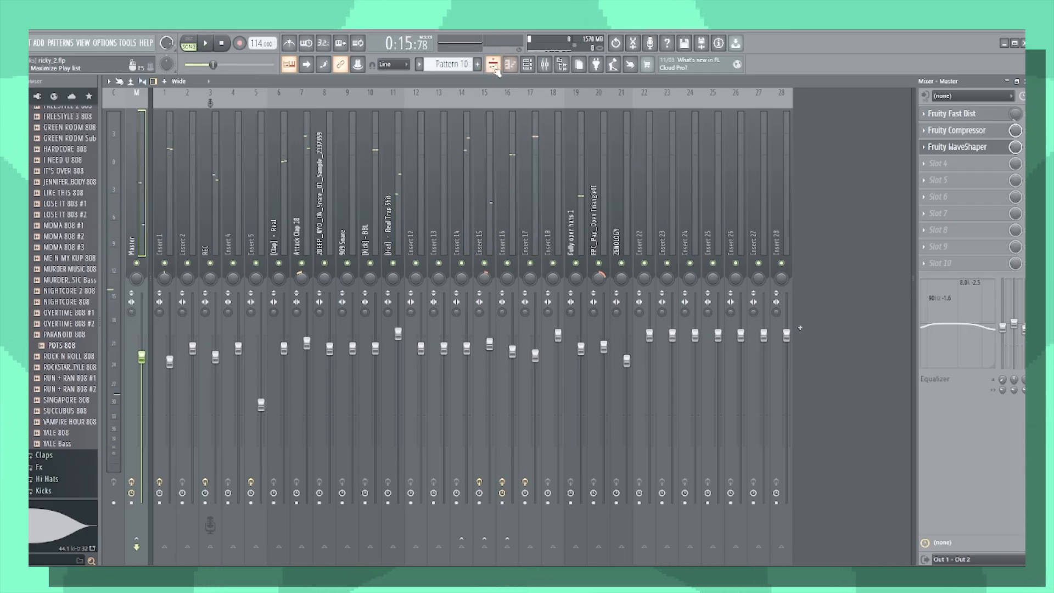
Return from the mixer to the playlist and zoom in on the first 16 bars of the arrangement
click(493, 65)
click(544, 64)
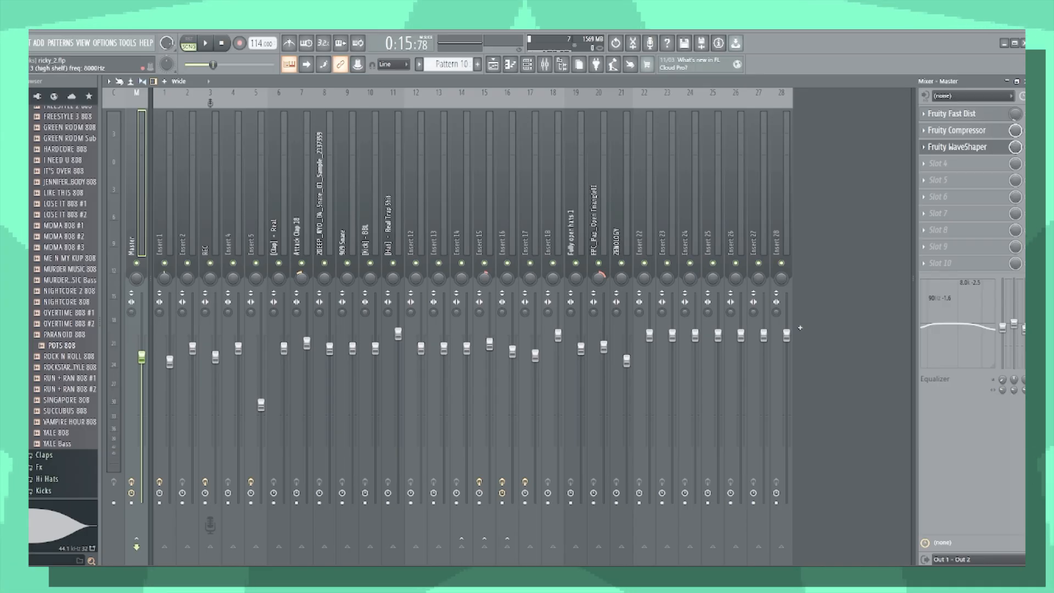
click(494, 65)
scroll(279, 107, up, 3)
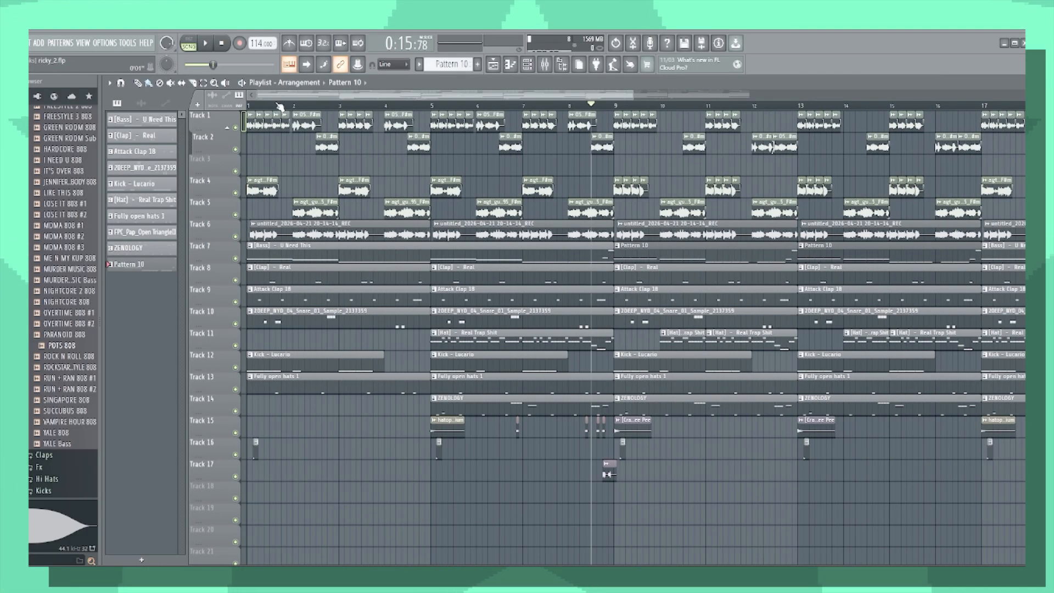